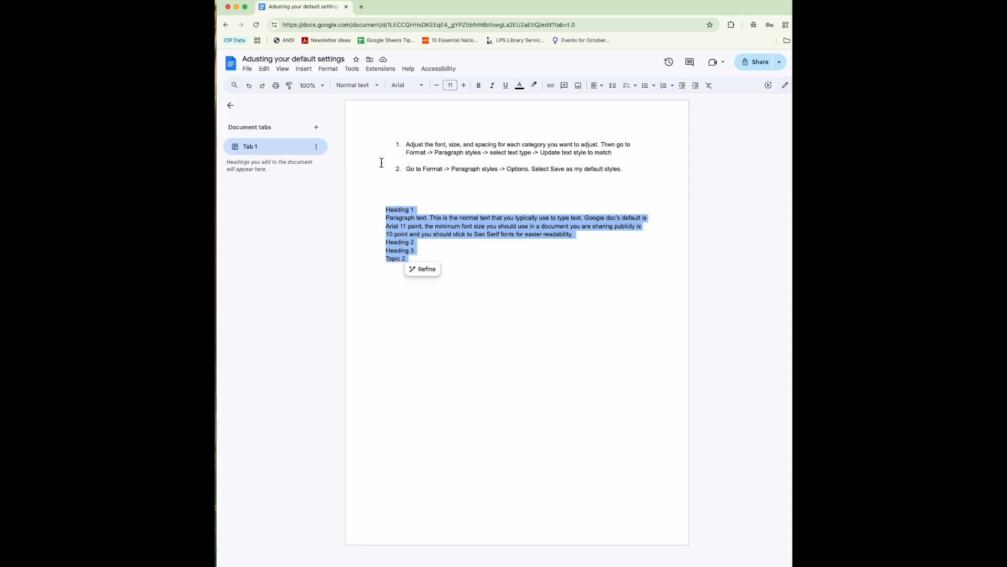
Apply the Heading 1 paragraph style to the "Heading 1" line
left_click(414, 201)
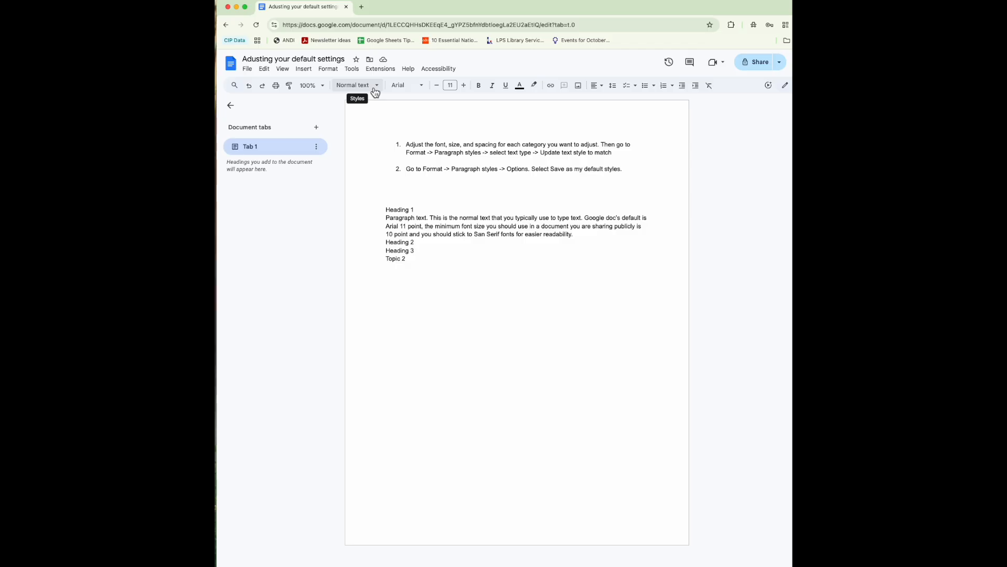
left_click_drag(386, 210, 414, 210)
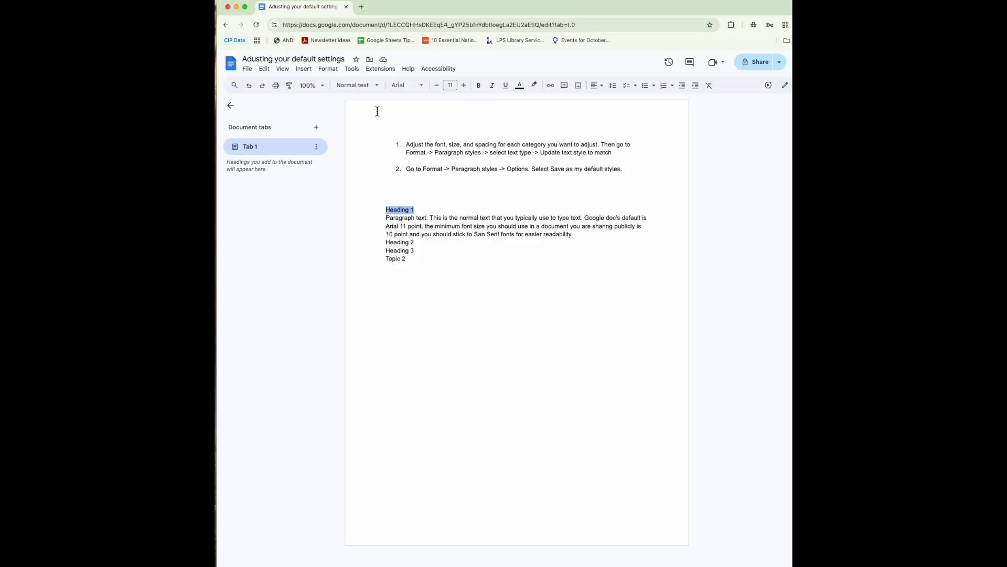
left_click(380, 90)
mouse_move(366, 203)
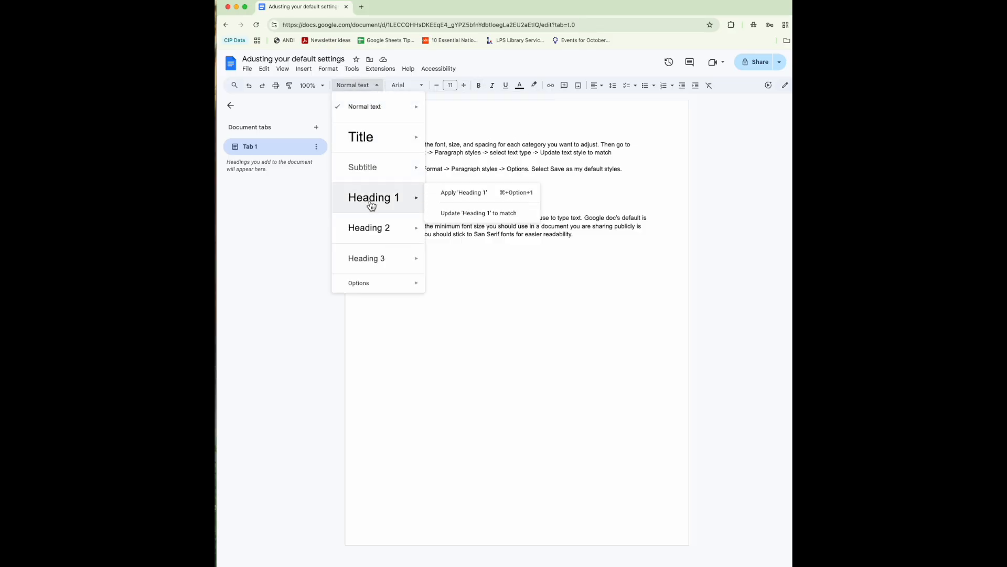
left_click(362, 199)
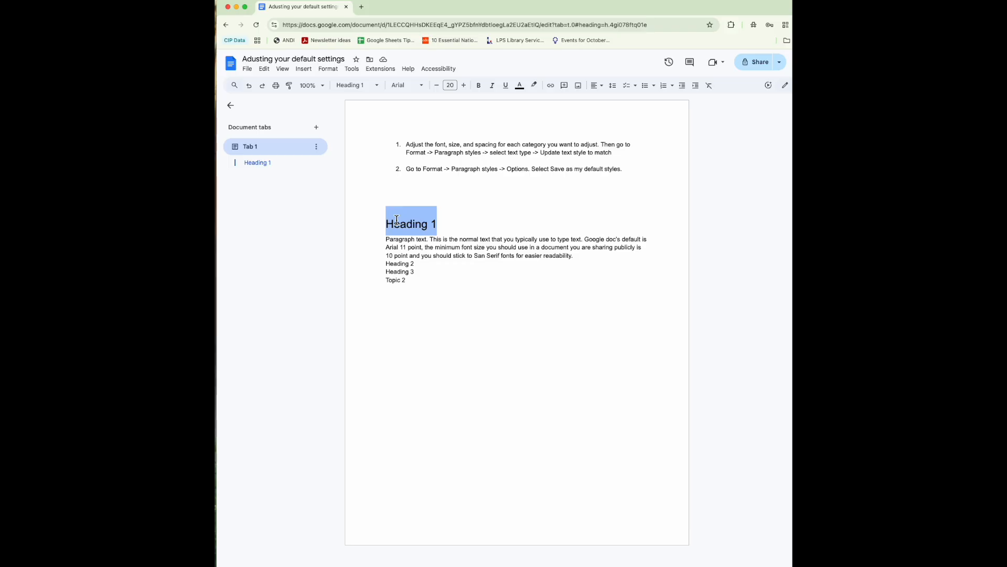
Change the font of the "Heading 1" line to Montserrat Black
left_click(422, 89)
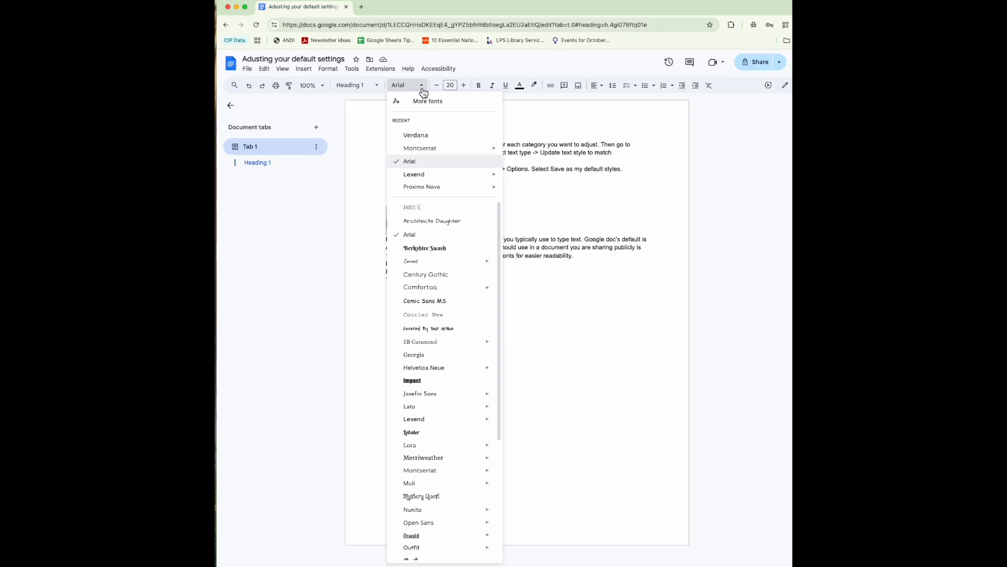
mouse_move(422, 151)
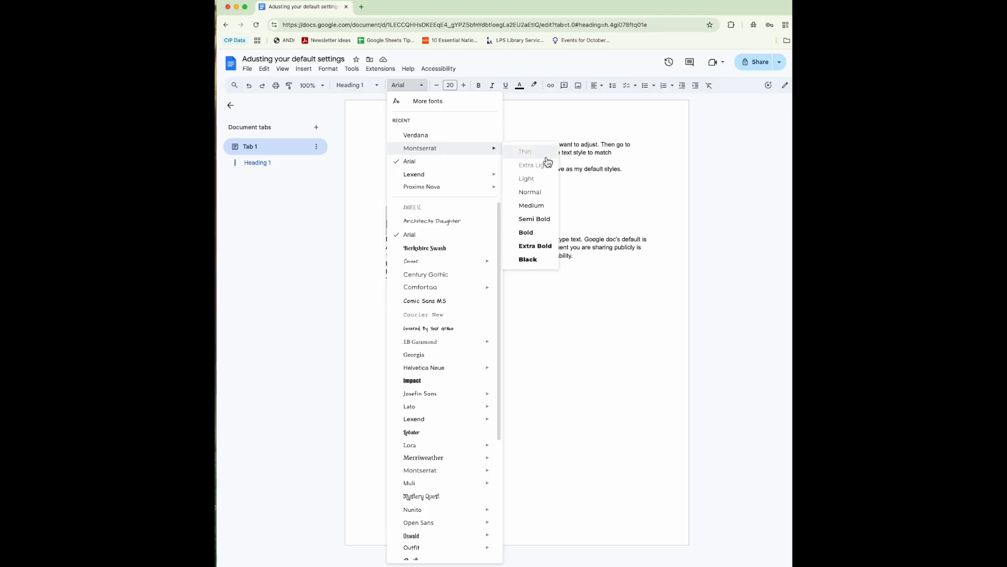
left_click(529, 262)
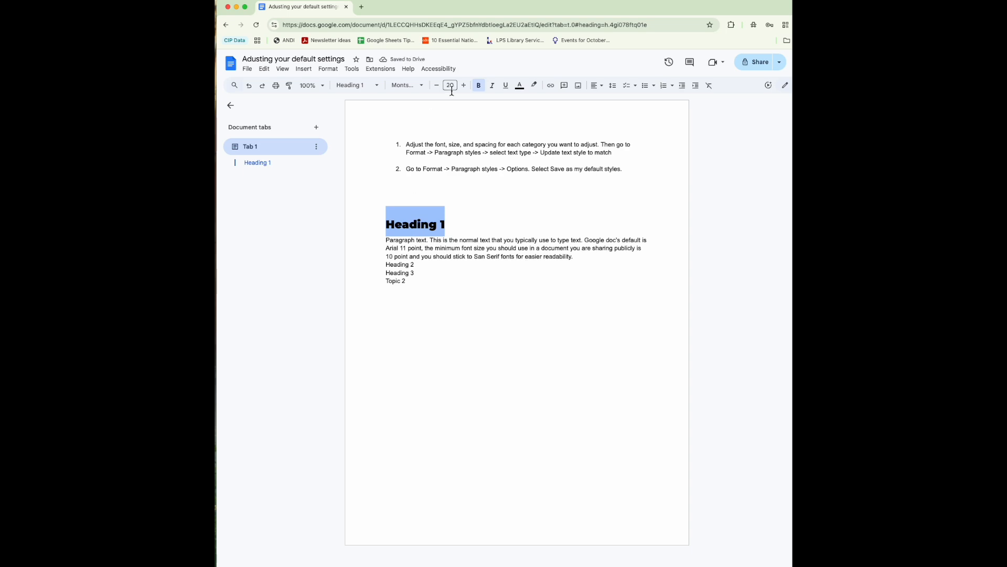
Remove the space before the "Heading 1" paragraph and set its line spacing to 1.5
left_click(329, 70)
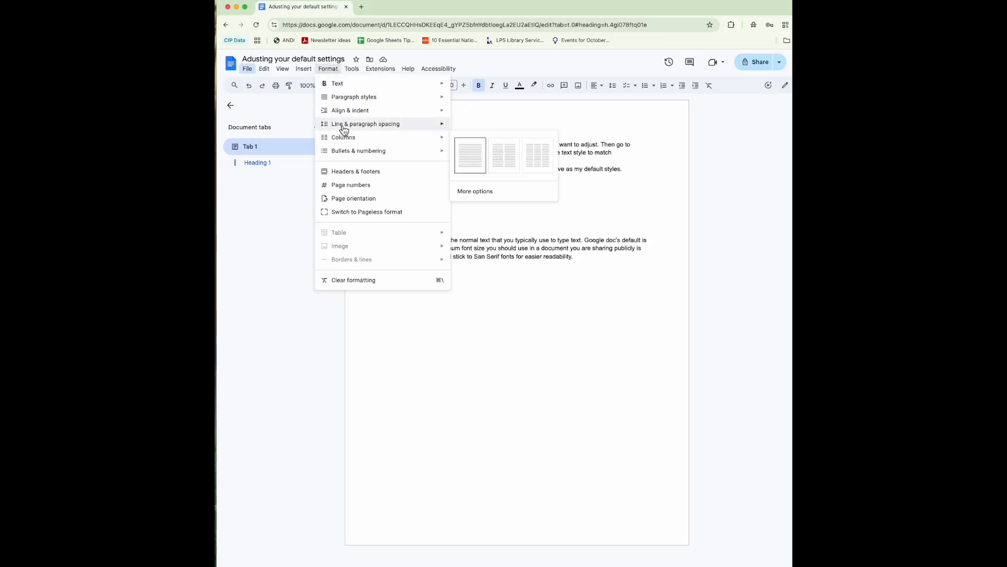
mouse_move(343, 128)
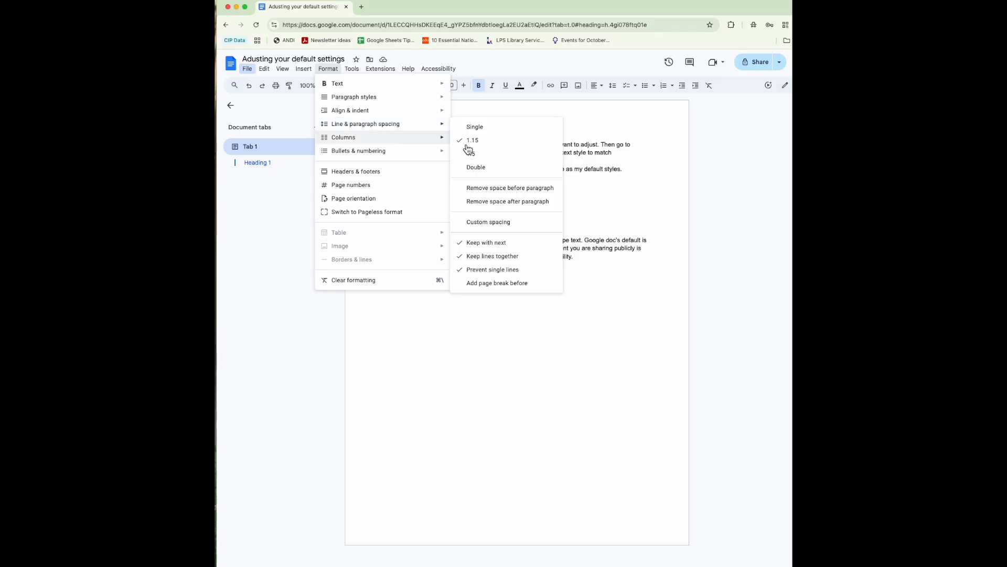
left_click(517, 195)
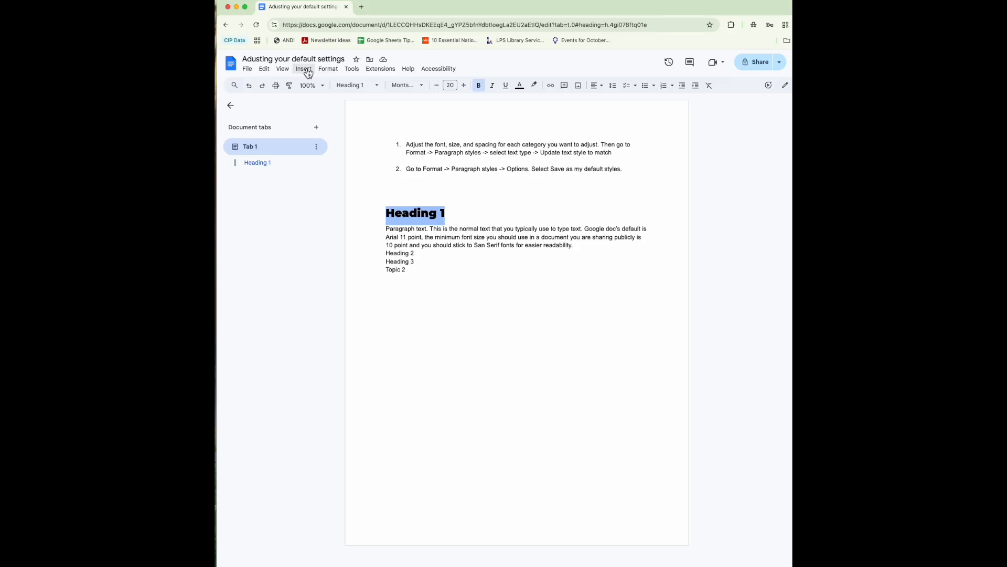
left_click(329, 69)
mouse_move(334, 128)
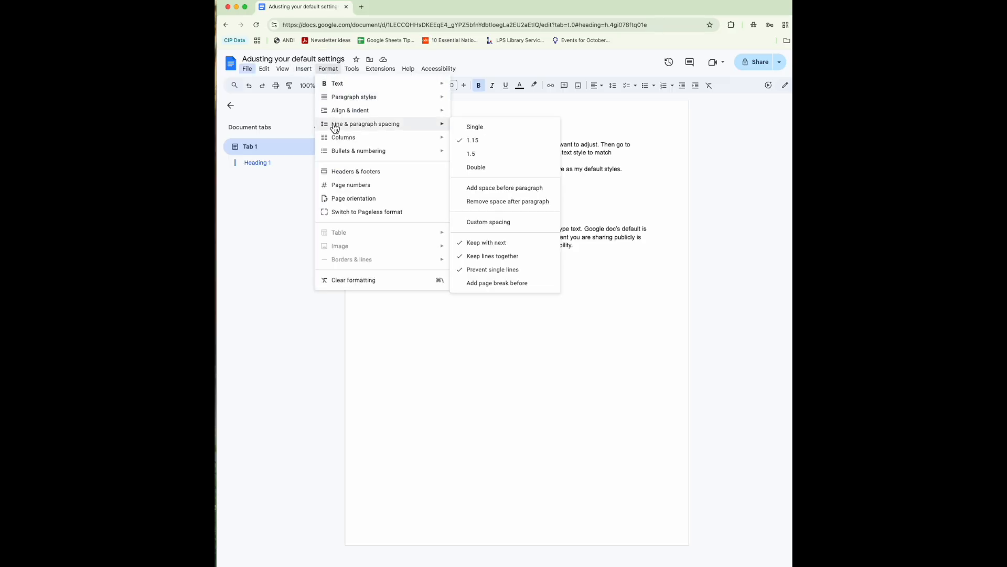
left_click(471, 154)
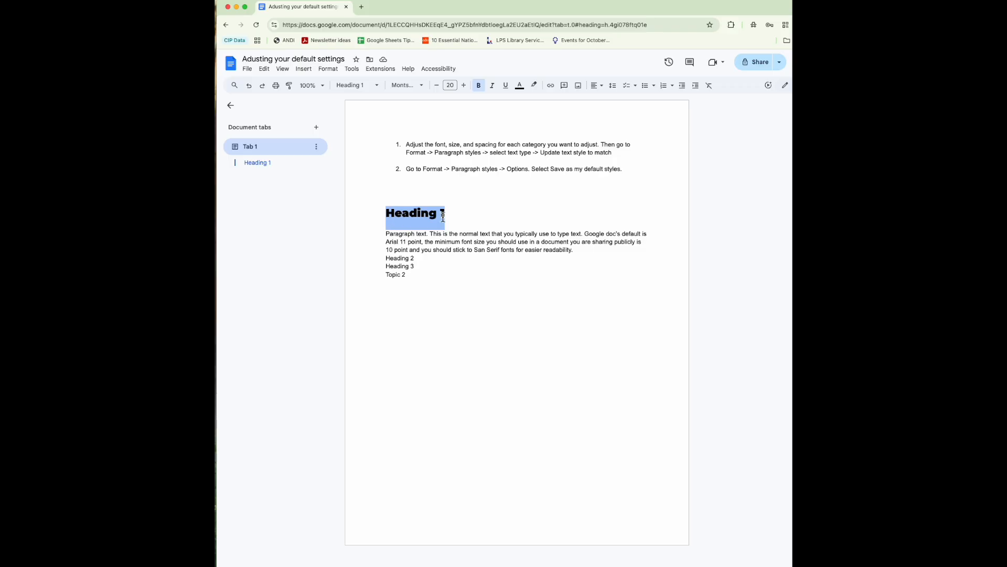
Update the Heading 1 paragraph style to match the formatted "Heading 1" line
left_click(330, 70)
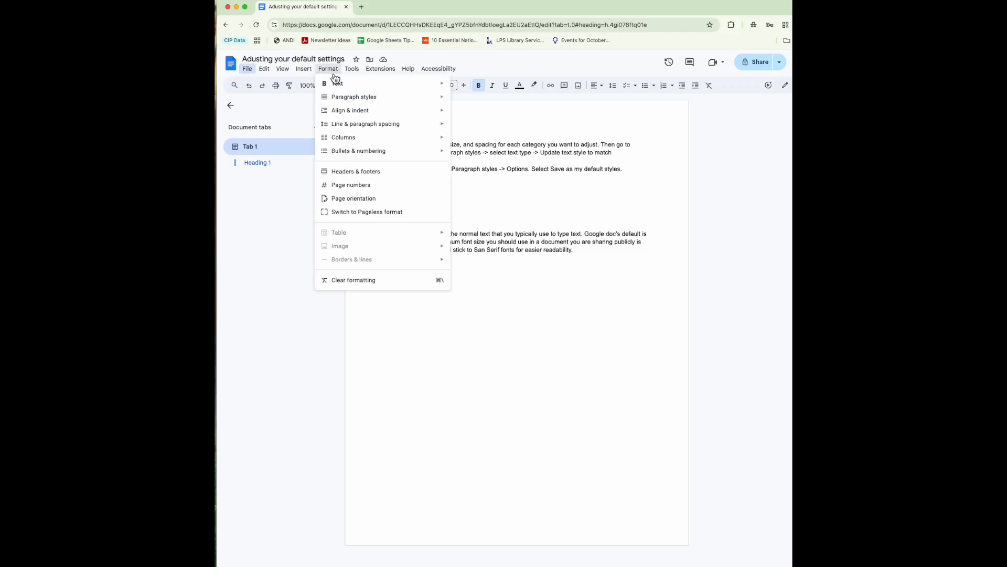
mouse_move(337, 102)
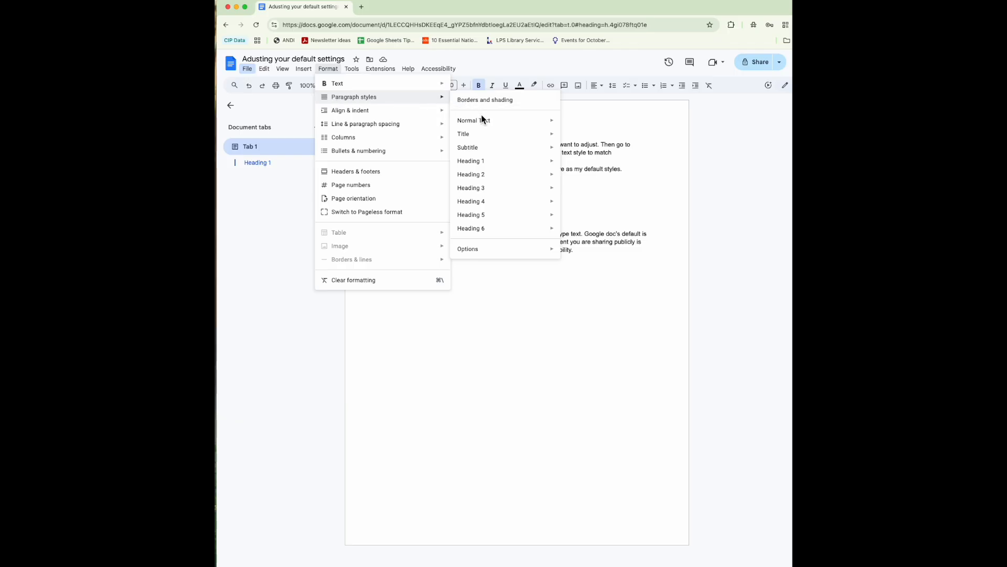
mouse_move(462, 163)
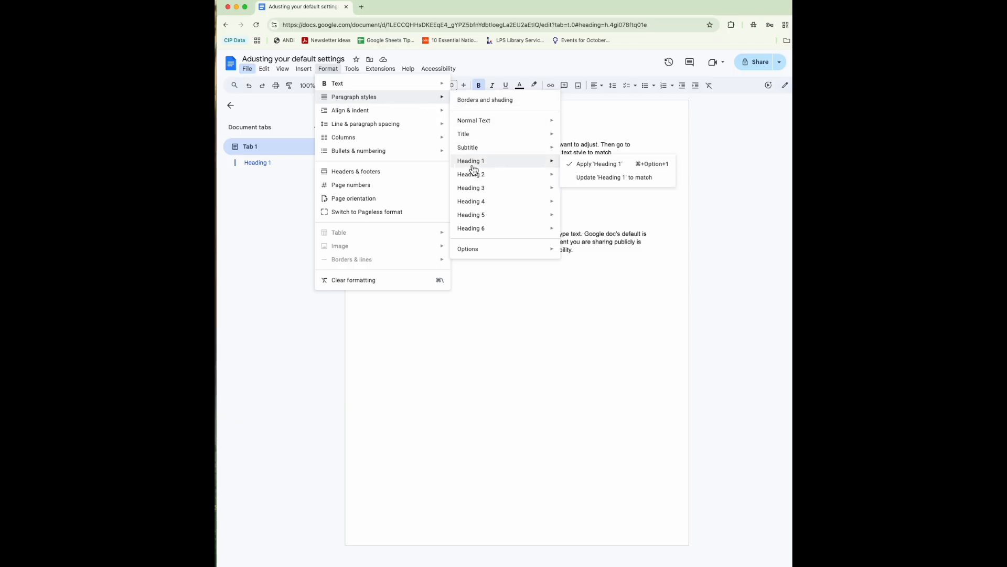
left_click(596, 184)
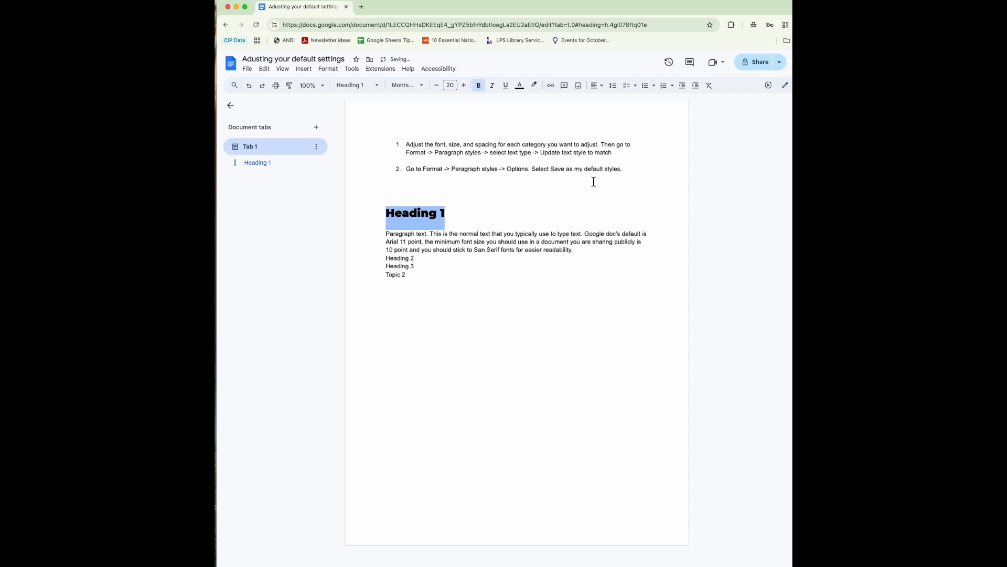
Format the body paragraph below "Heading 1" in Montserrat Normal at 12 point
left_click(388, 232)
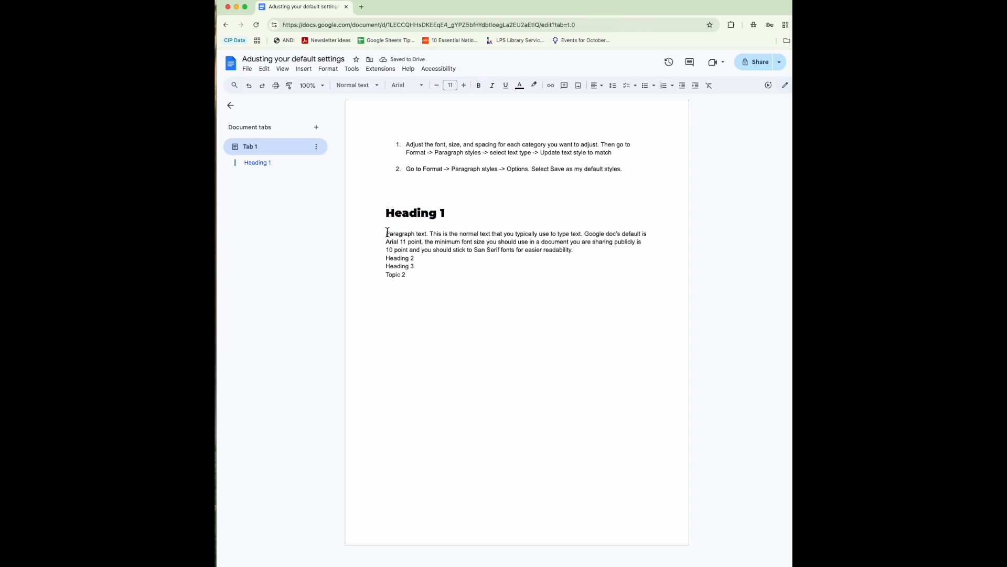
triple_click(387, 233)
left_click(387, 233)
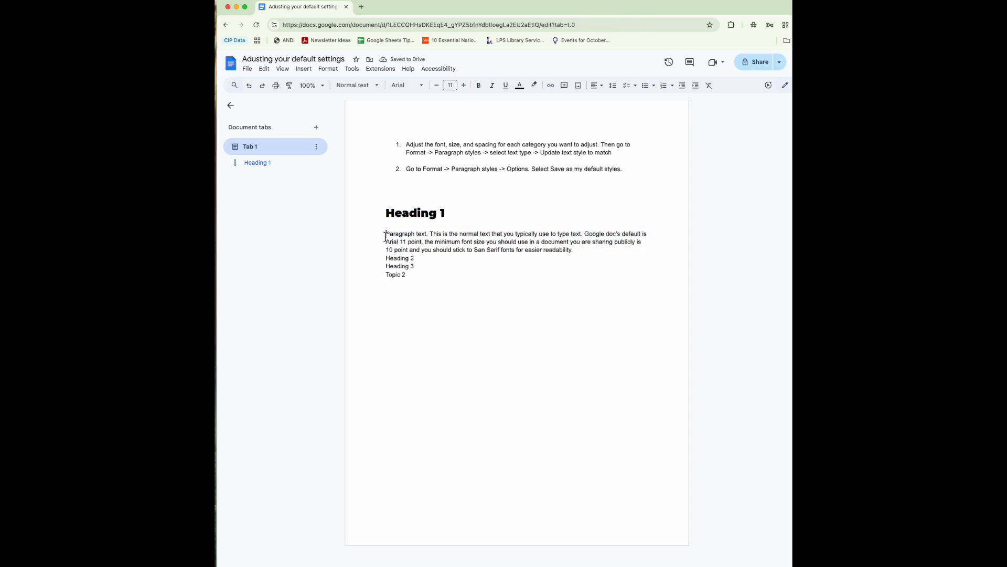
triple_click(416, 237)
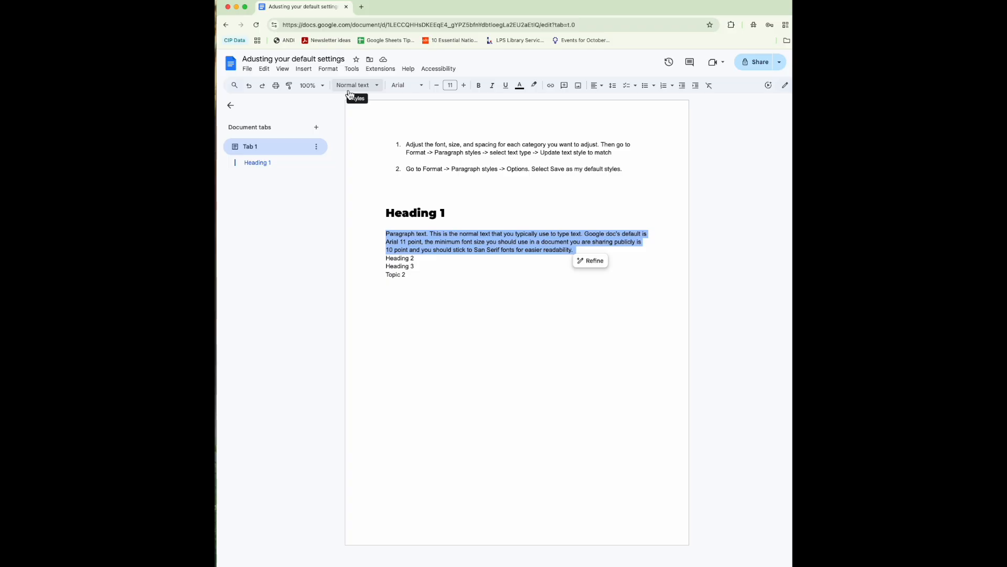
left_click(404, 87)
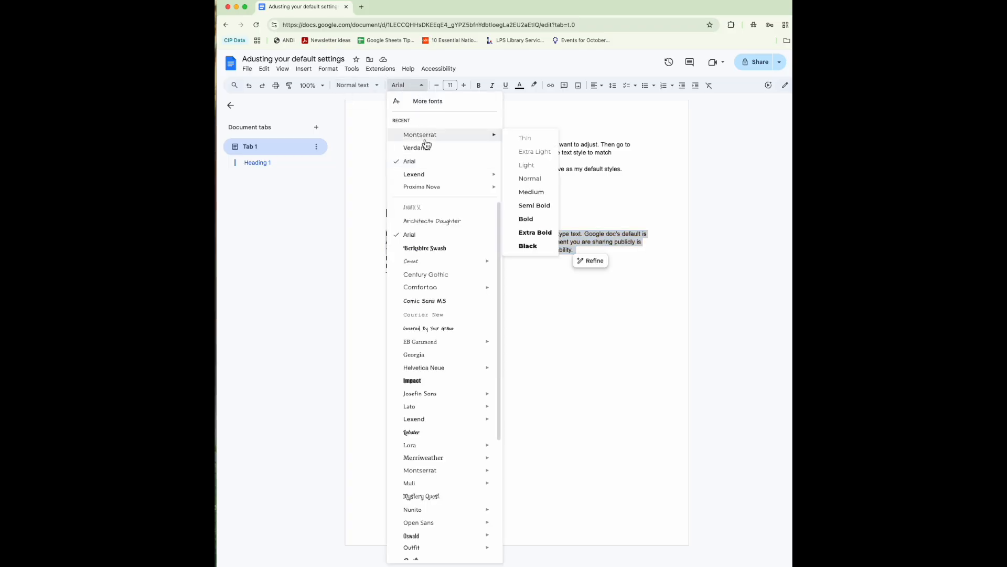
left_click(530, 178)
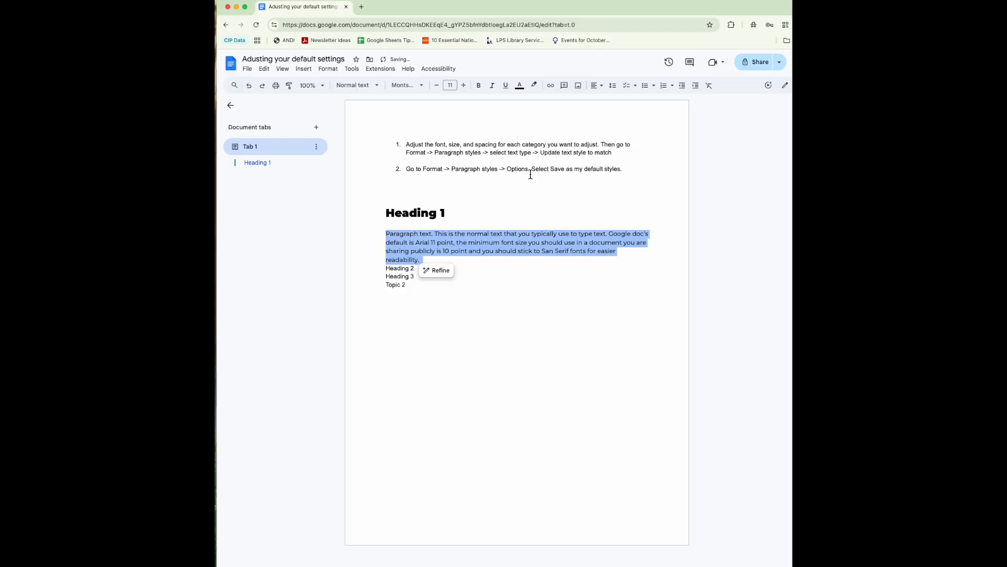
left_click(464, 86)
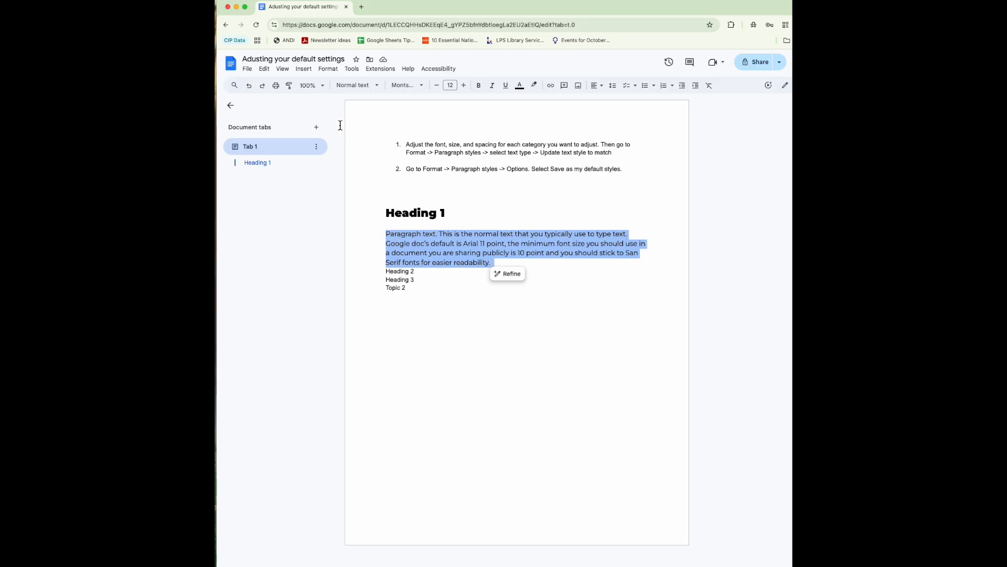
Set the body paragraph's line spacing to 1.5 and add space after the paragraph
left_click(304, 69)
mouse_move(319, 79)
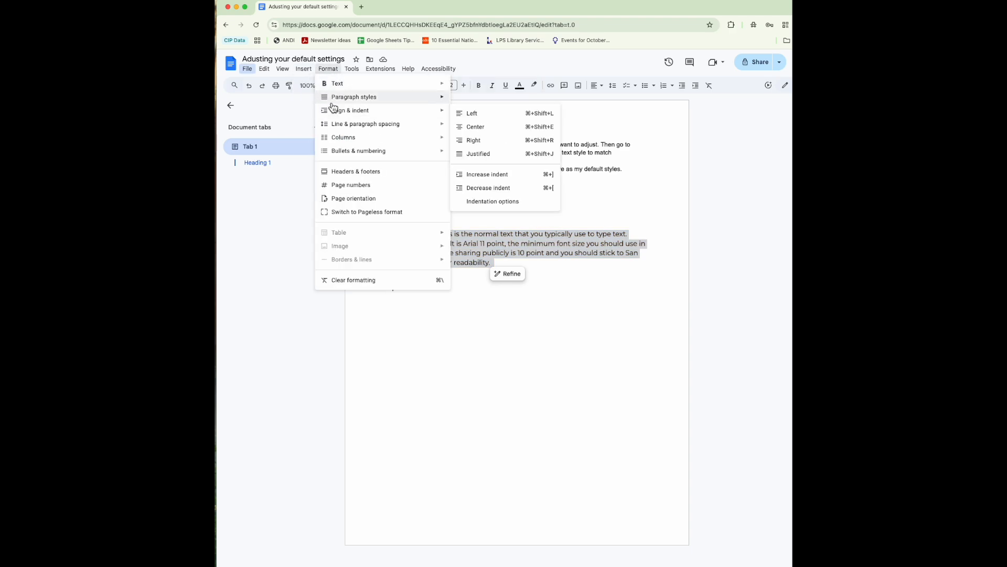
mouse_move(333, 127)
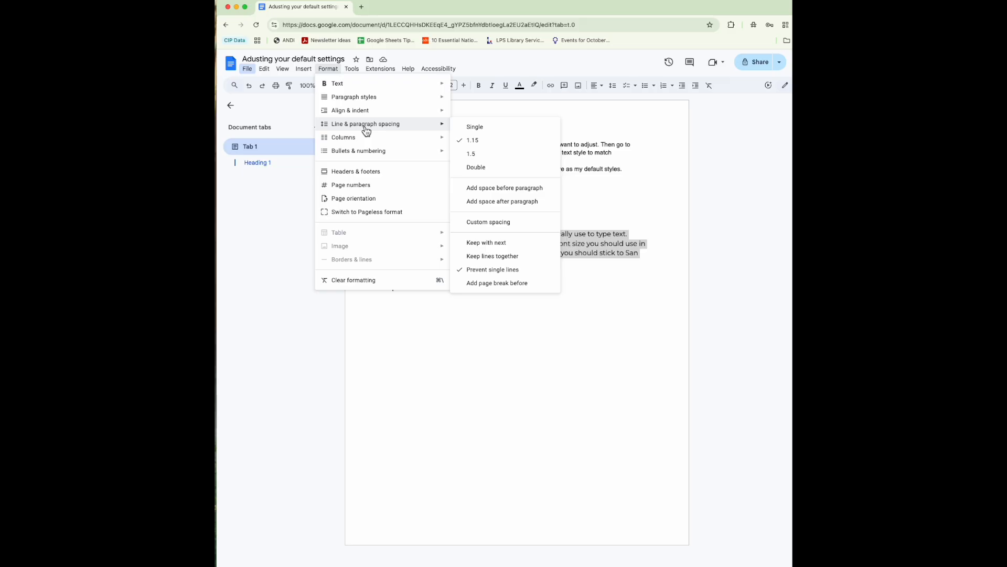
left_click(475, 161)
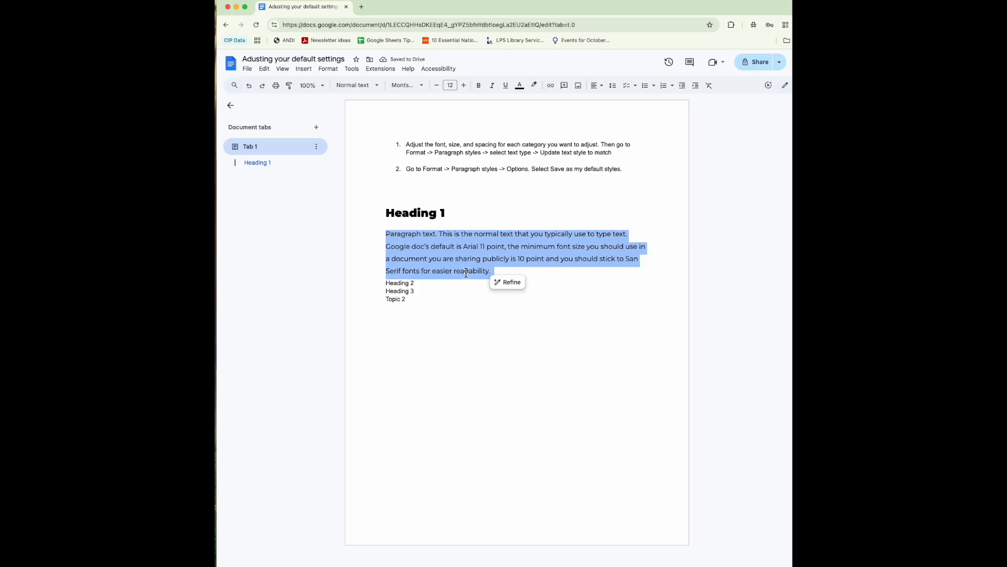
left_click(328, 69)
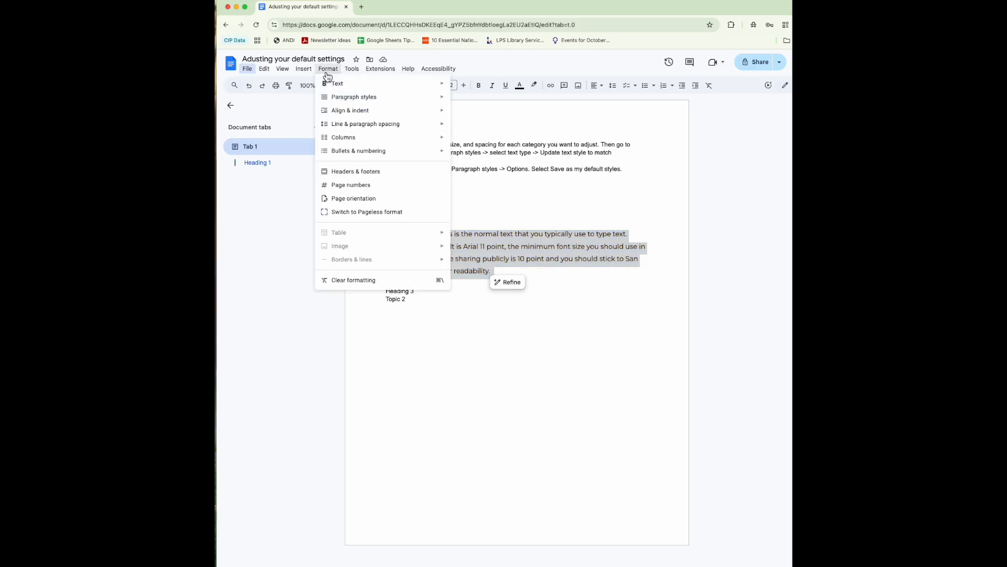
mouse_move(343, 100)
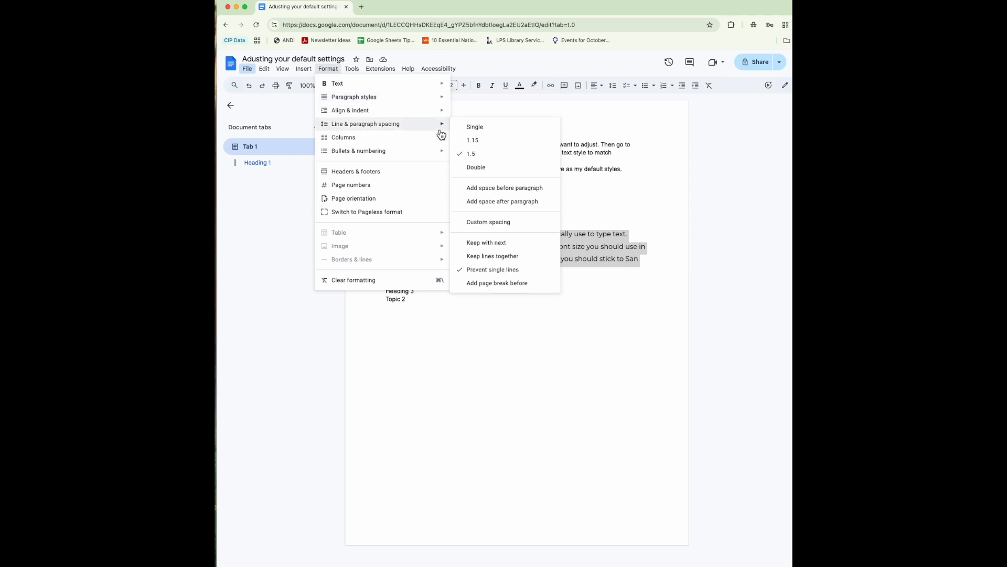
left_click(496, 205)
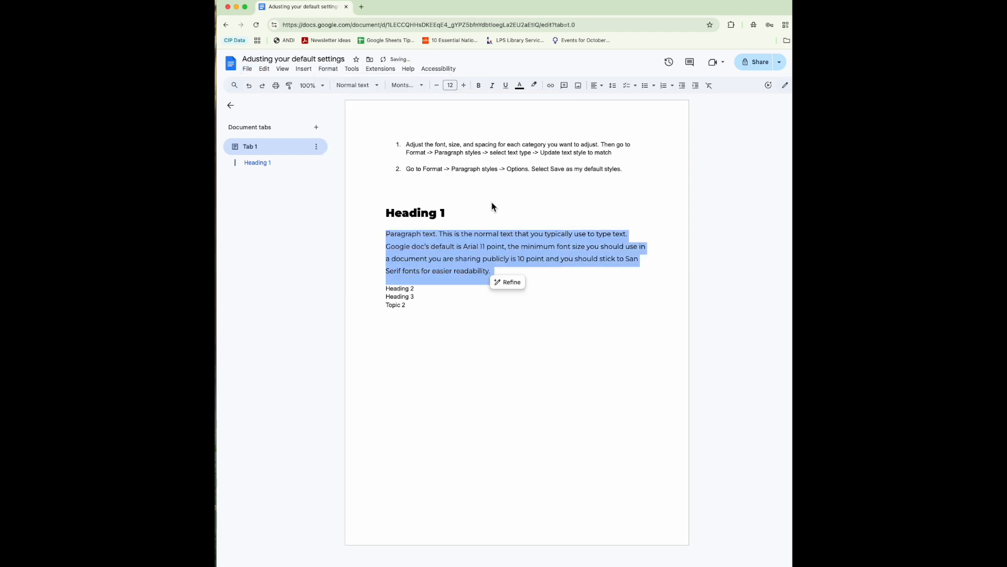
left_click(384, 293)
left_click_drag(389, 233, 508, 270)
left_click(328, 69)
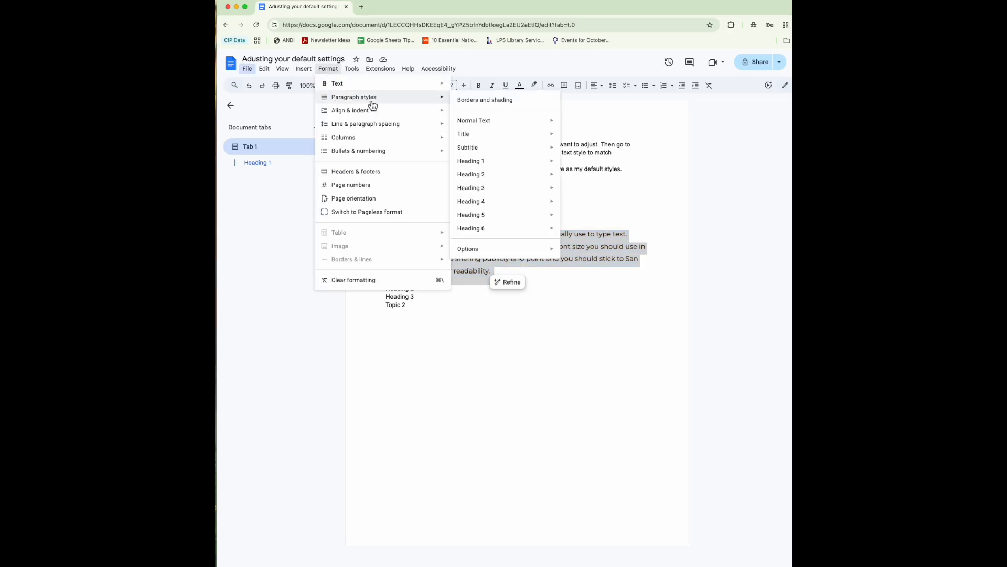
mouse_move(481, 127)
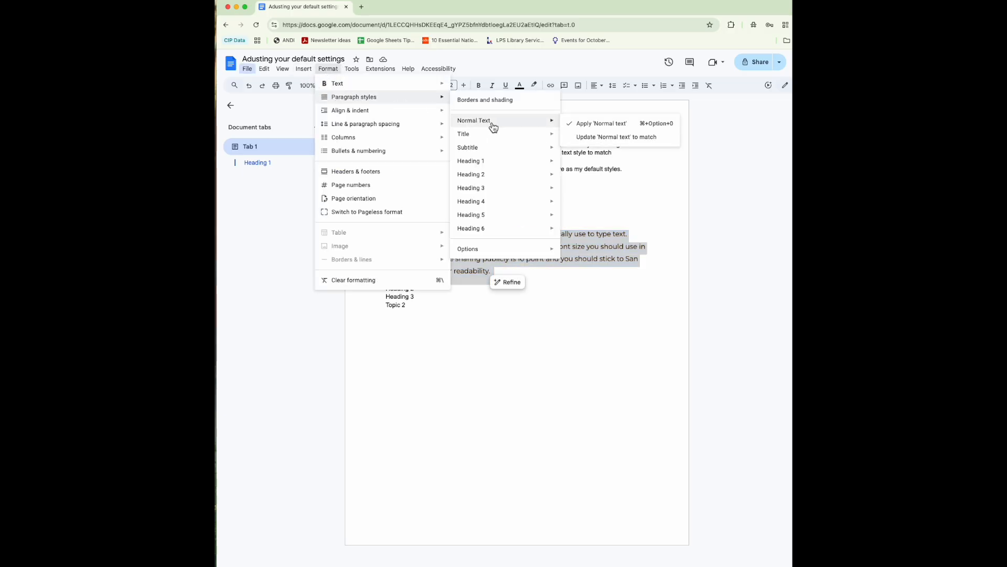
left_click(584, 137)
left_click_drag(385, 271, 426, 308)
left_click_drag(397, 146, 624, 166)
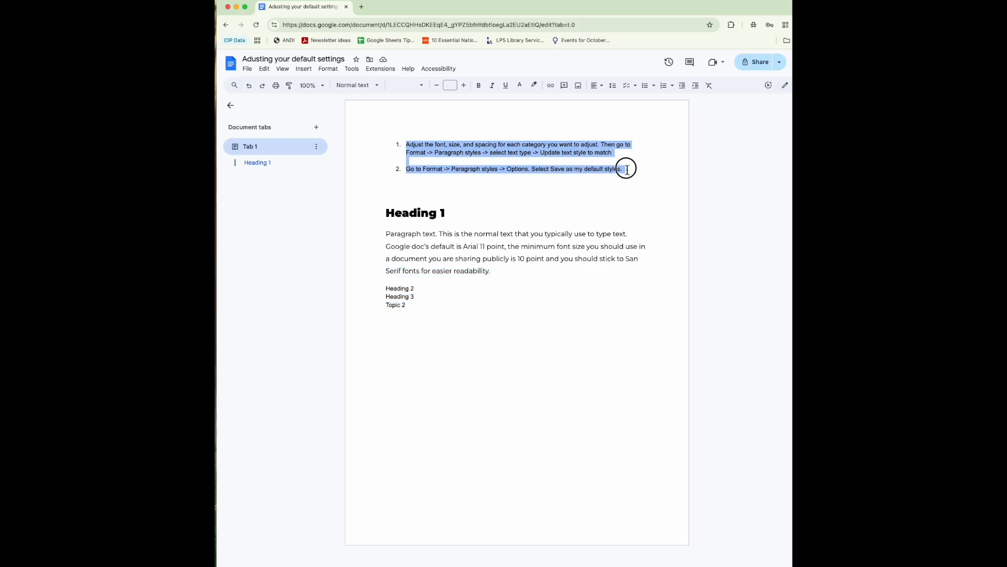
left_click_drag(384, 288, 417, 307)
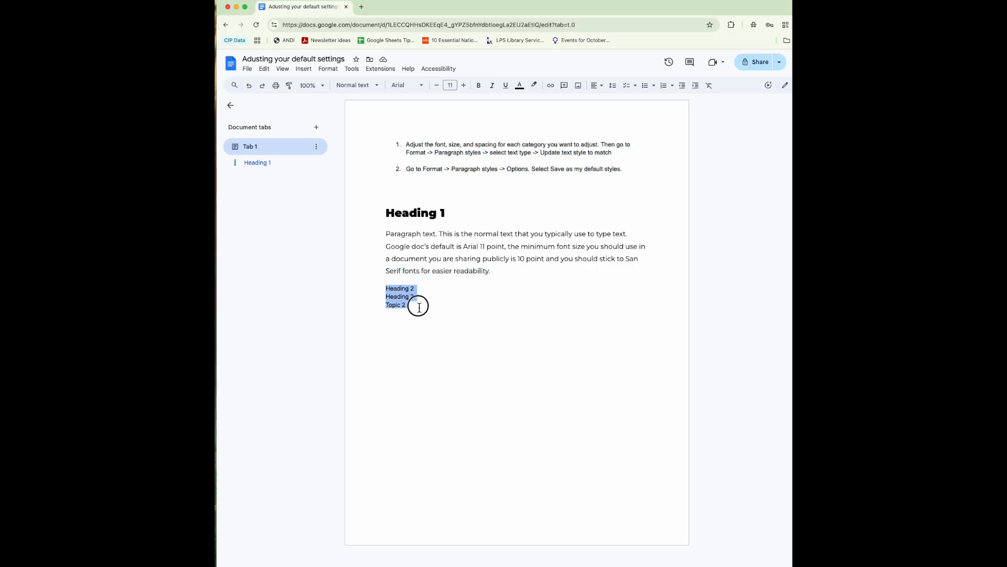
Update the Normal text paragraph style to match the formatted body paragraph
left_click_drag(385, 238, 490, 272)
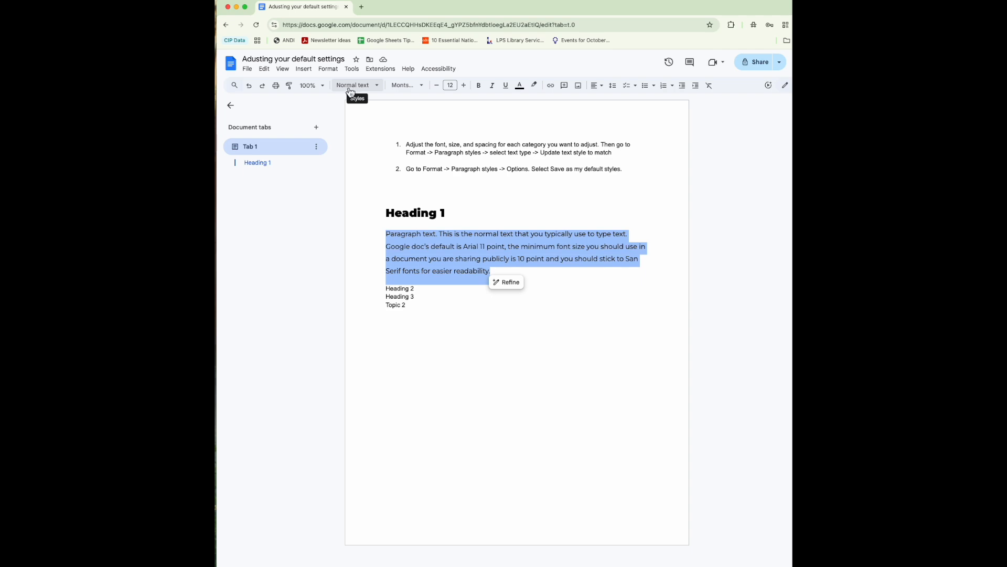
left_click(328, 68)
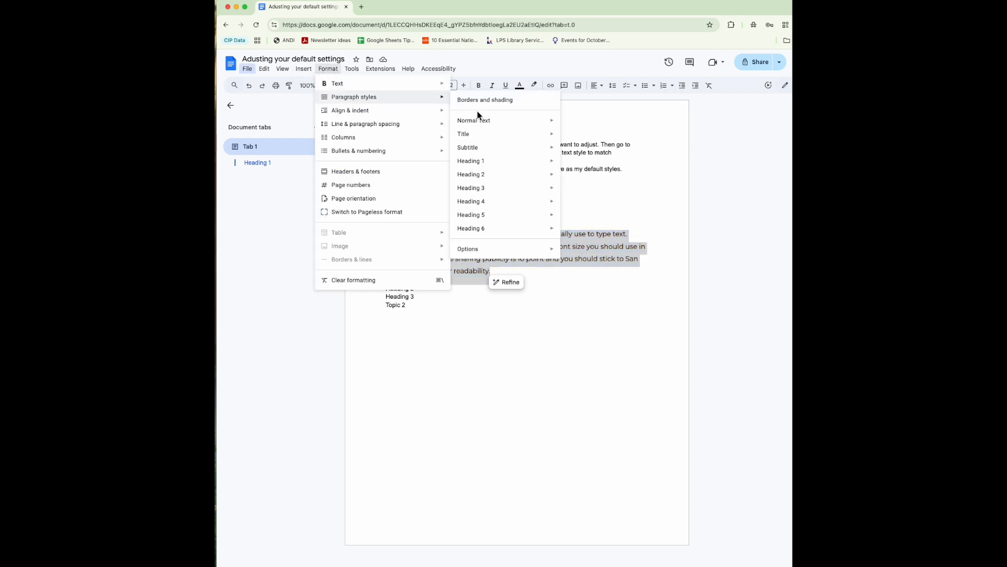
mouse_move(536, 122)
left_click(584, 135)
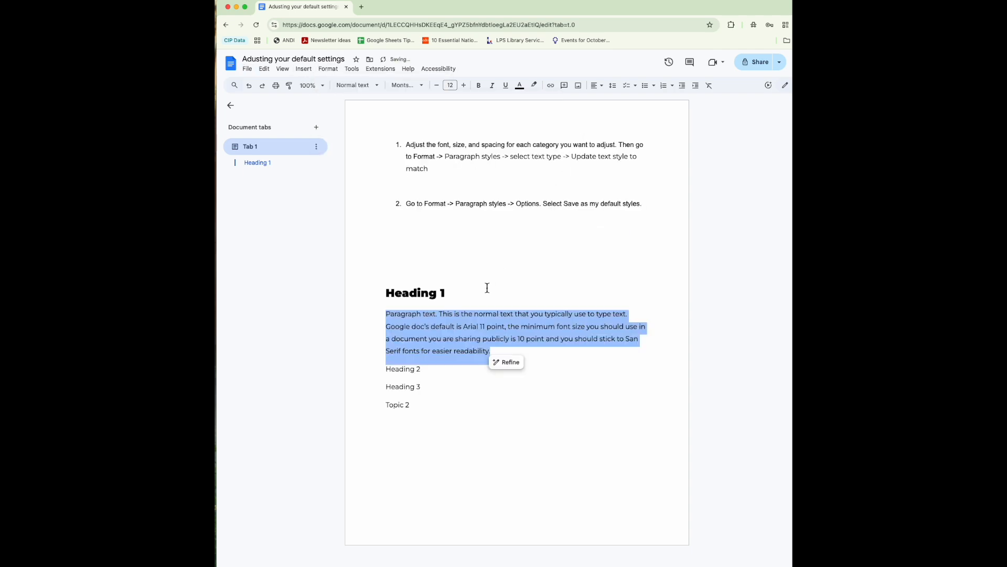
left_click(413, 150)
left_click(413, 150)
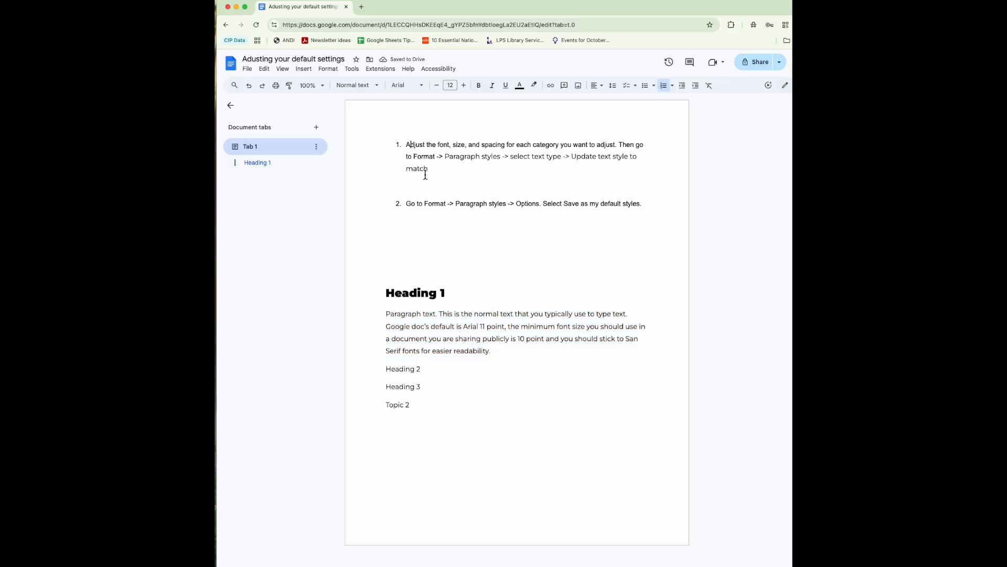
left_click_drag(406, 144, 453, 150)
left_click(449, 156)
scroll(386, 358, "down", 1)
Apply the Heading 2 style to the "Heading 2" line and set its font to Montserrat Bold
left_click_drag(386, 366, 427, 368)
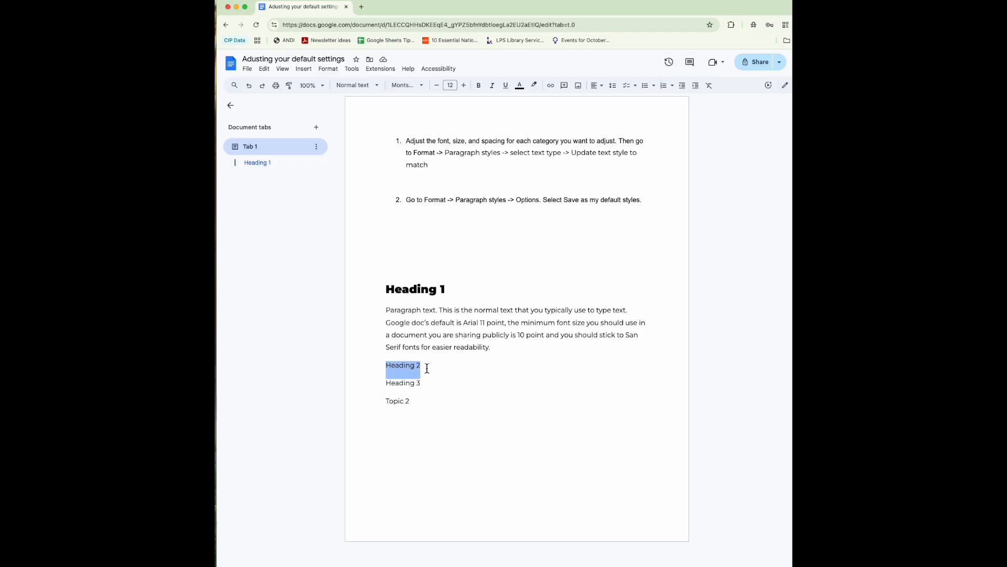
left_click(357, 87)
left_click(372, 228)
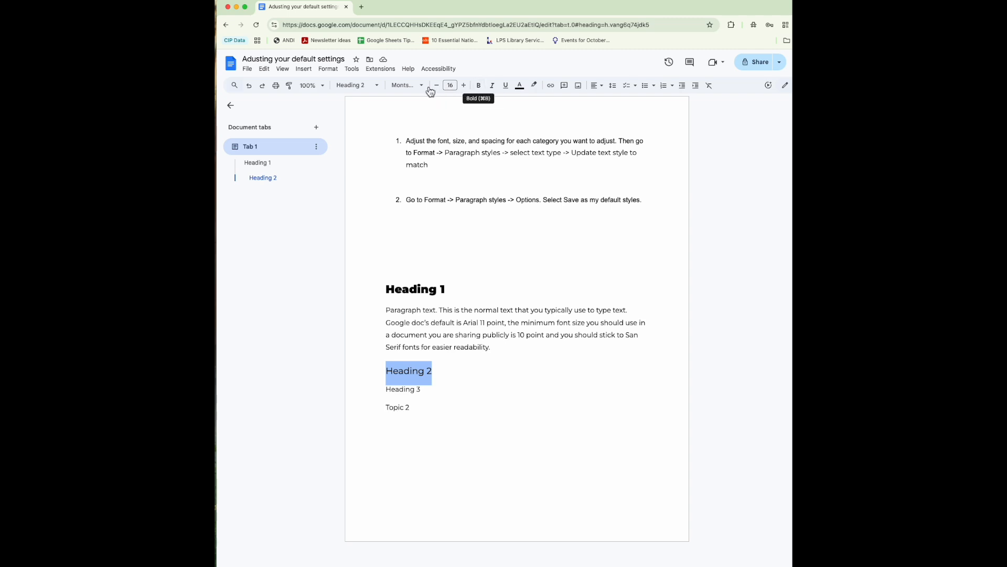
left_click(479, 87)
left_click(479, 86)
left_click(423, 86)
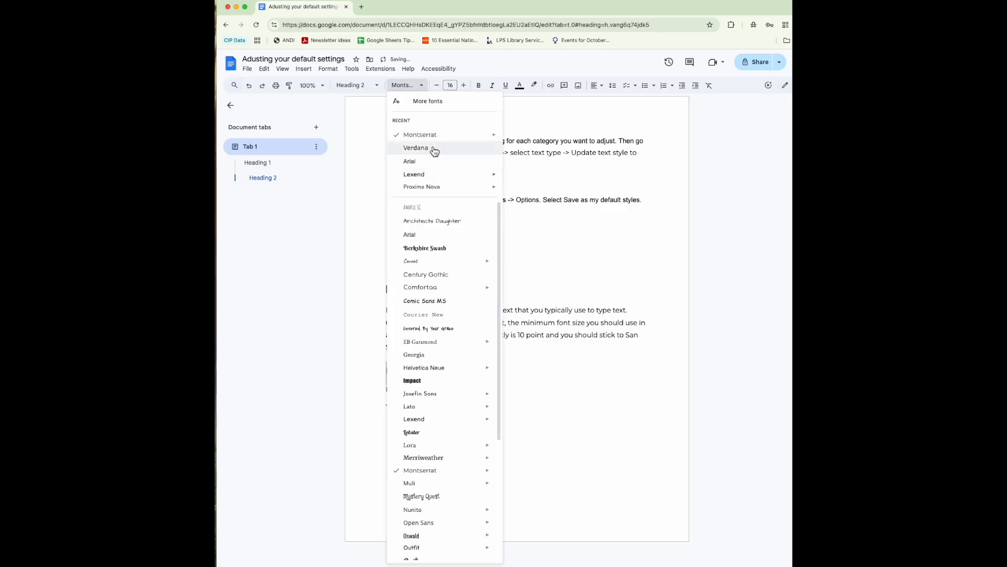
mouse_move(503, 147)
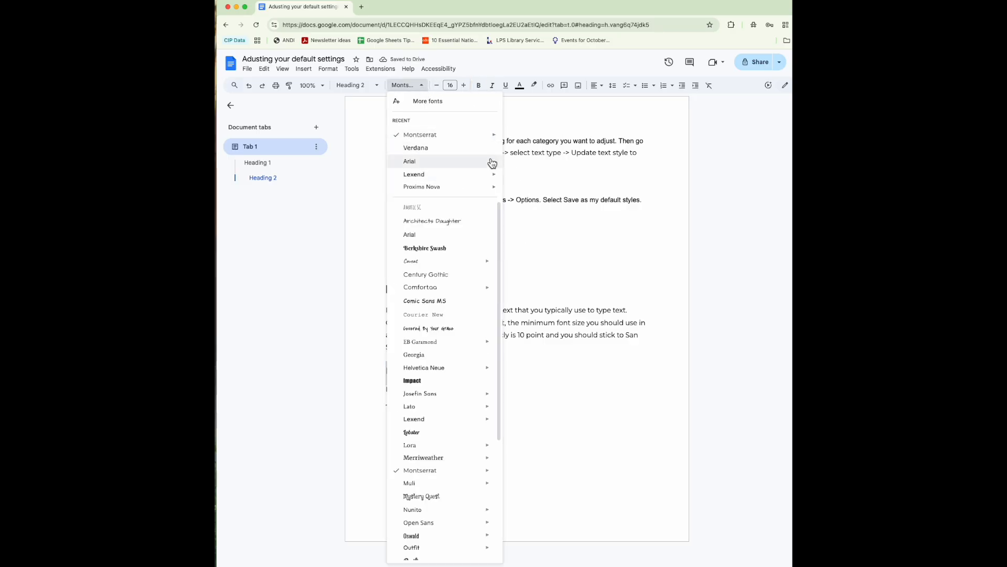
left_click(527, 219)
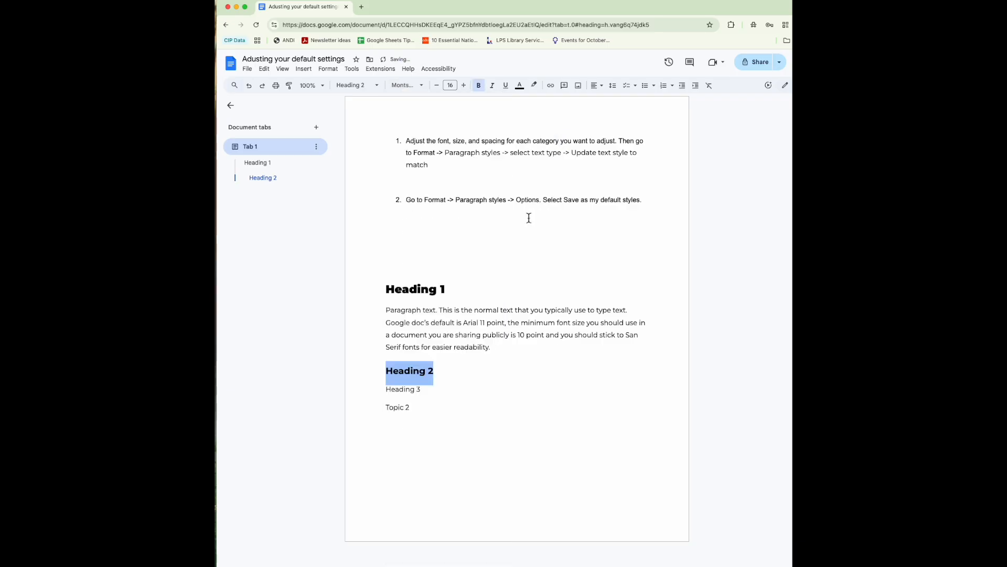
Remove the space before the "Heading 2" paragraph
left_click(328, 69)
mouse_move(332, 125)
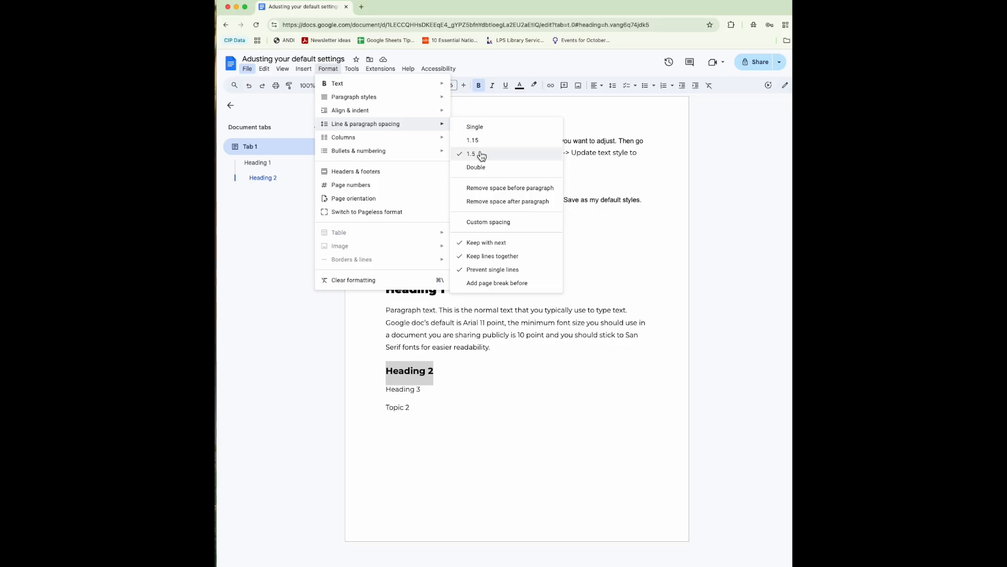
left_click(486, 192)
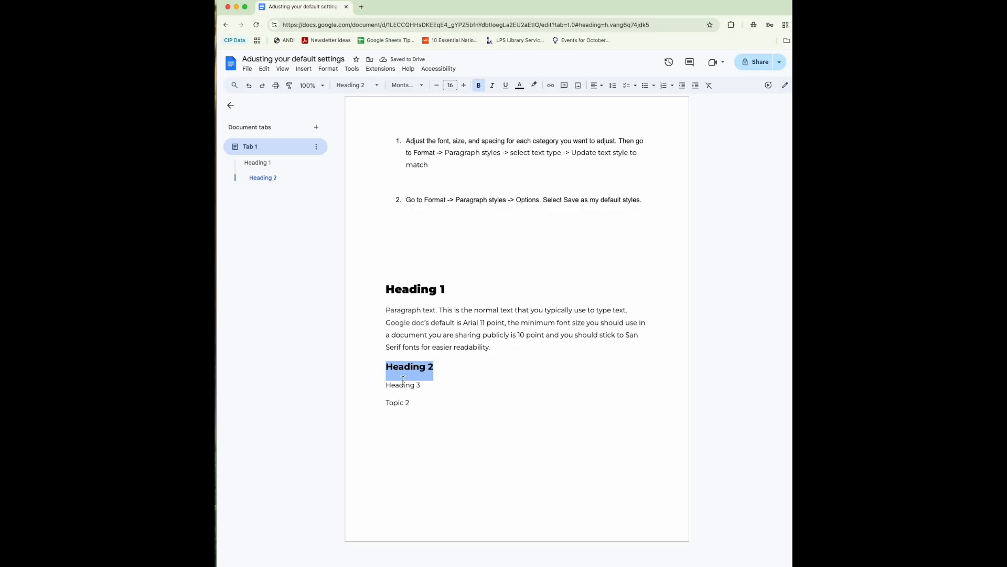
Update the Heading 2 paragraph style to match the formatted "Heading 2" line
left_click(329, 69)
mouse_move(377, 97)
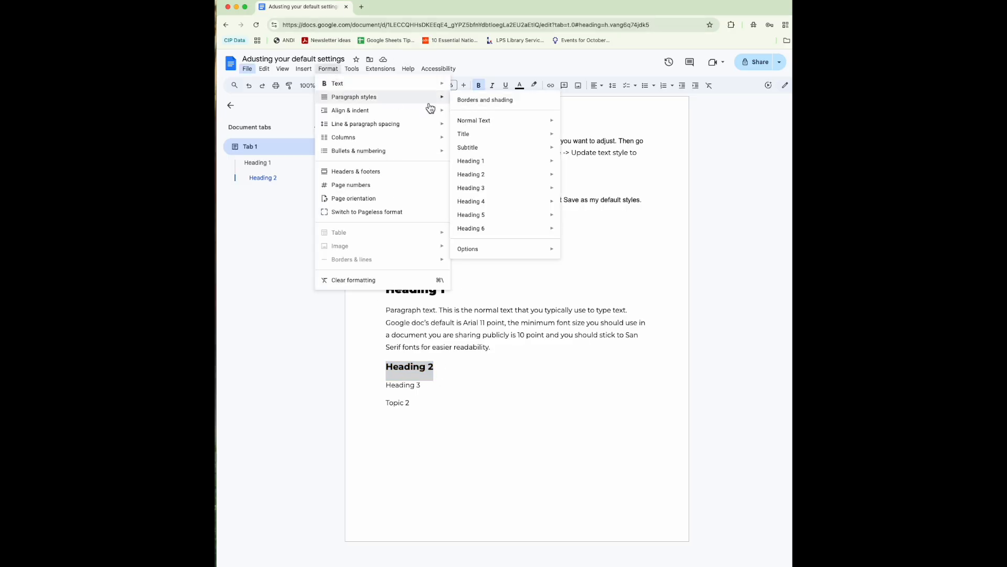
mouse_move(480, 178)
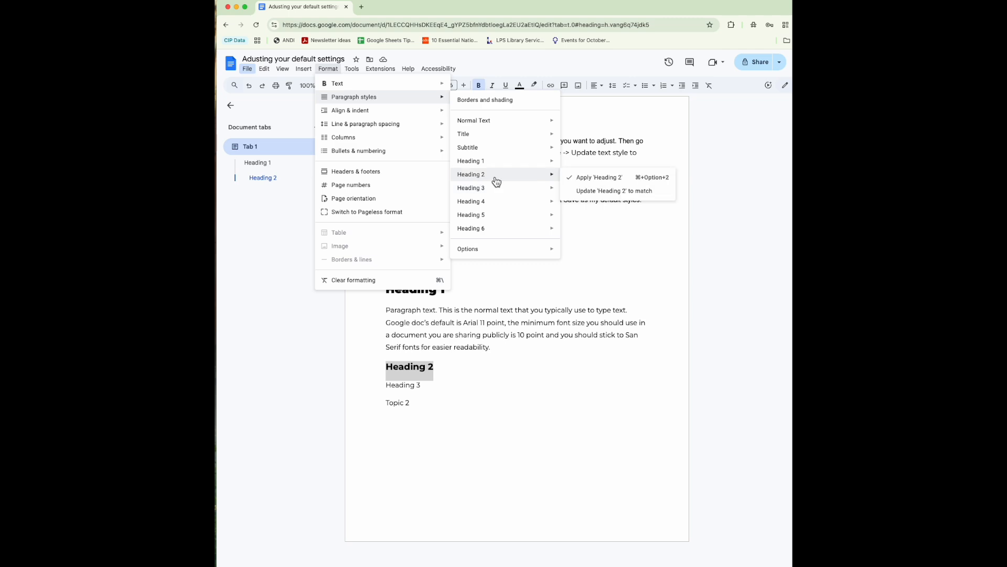
left_click(609, 191)
Apply the Heading 3 style to the "Heading 3" line and set its font to Montserrat Semi Bold
left_click_drag(422, 386, 377, 384)
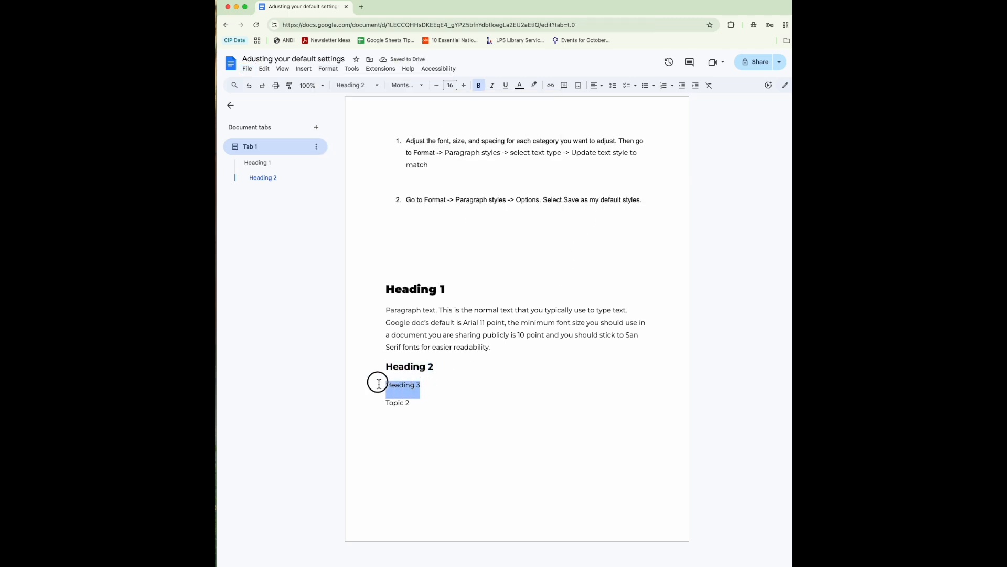
left_click(354, 89)
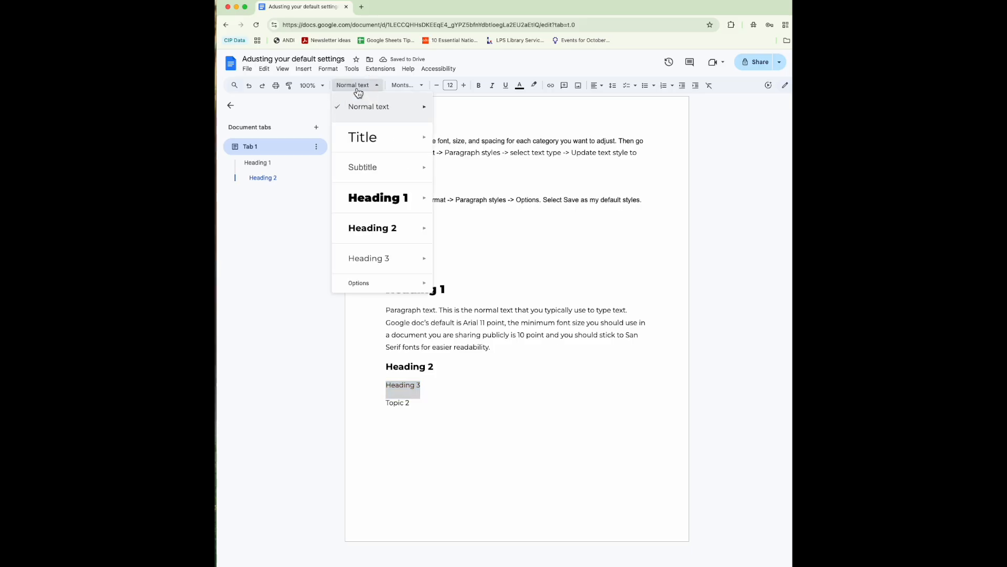
left_click(371, 260)
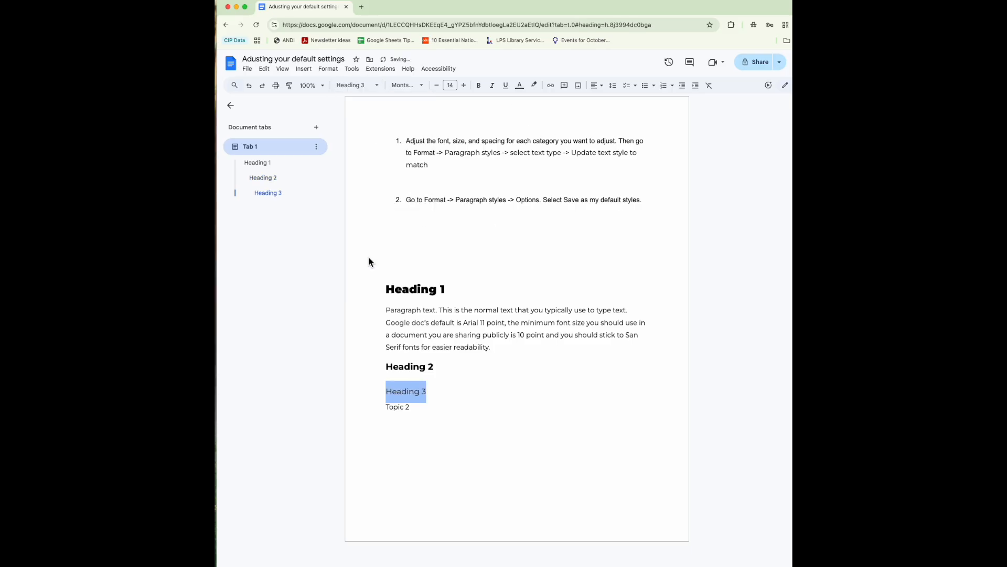
left_click(412, 87)
mouse_move(422, 138)
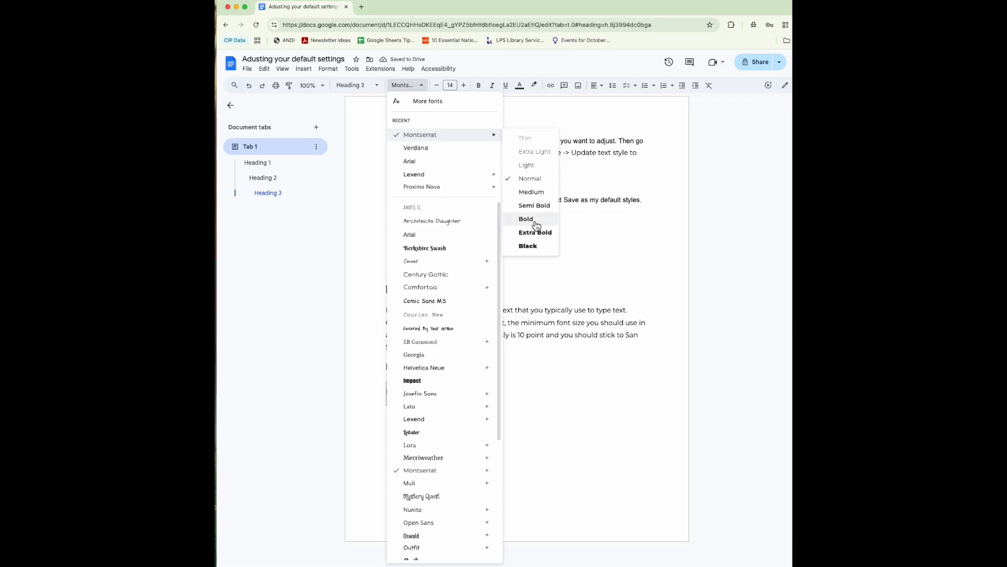
left_click(532, 205)
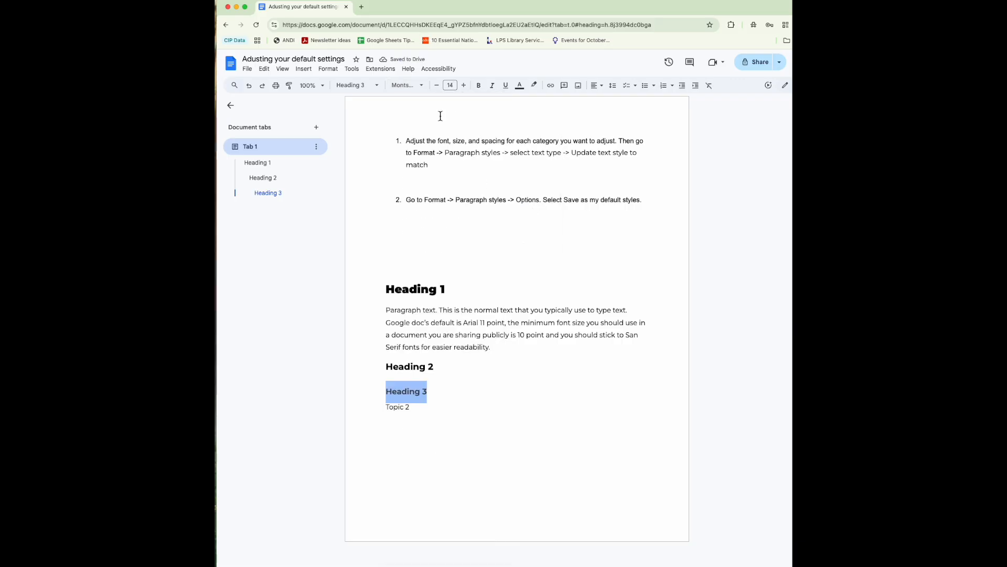
Remove the space before the "Heading 3" paragraph
left_click(328, 68)
mouse_move(335, 125)
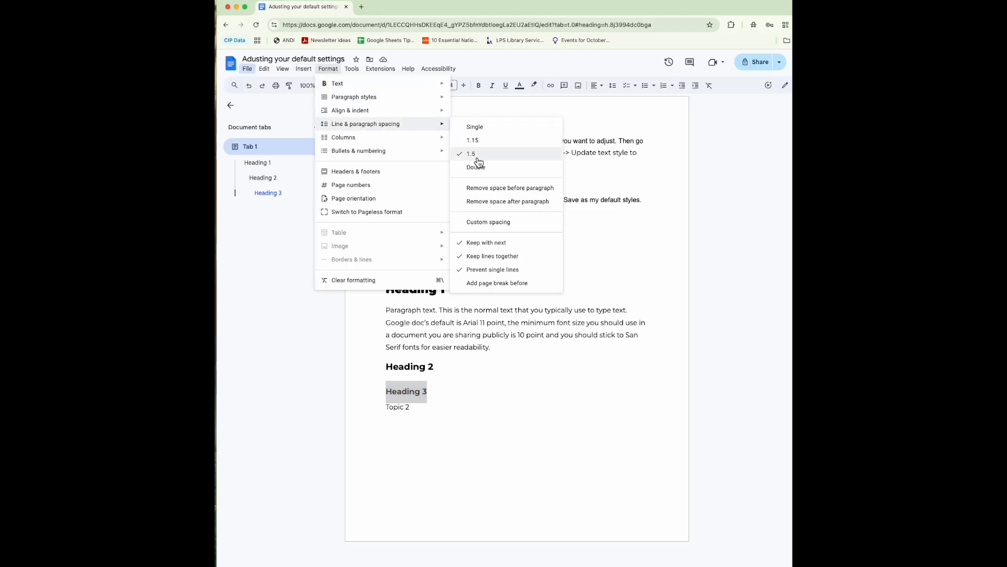
left_click(502, 189)
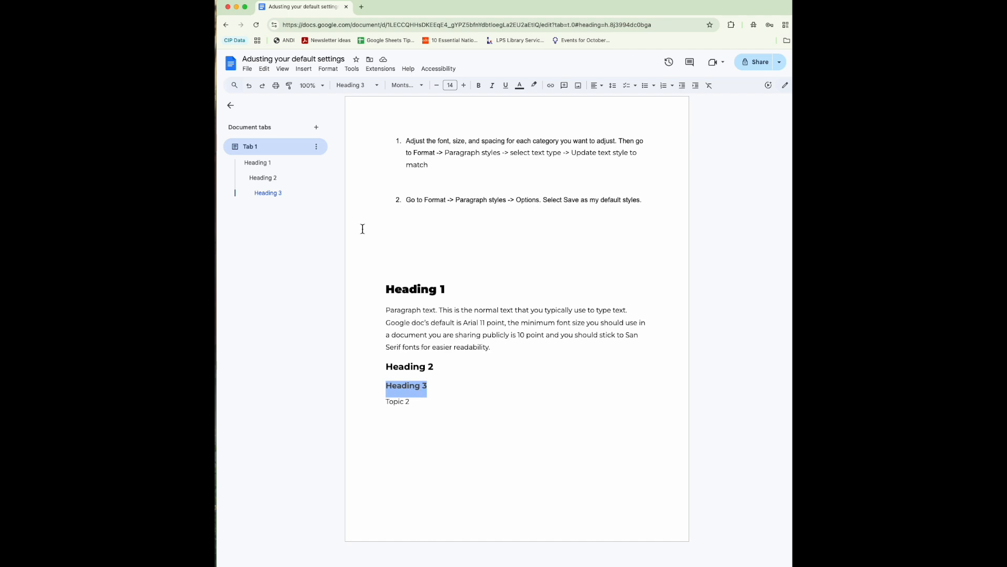
Update the Heading 3 paragraph style to match the formatted "Heading 3" line
left_click(329, 71)
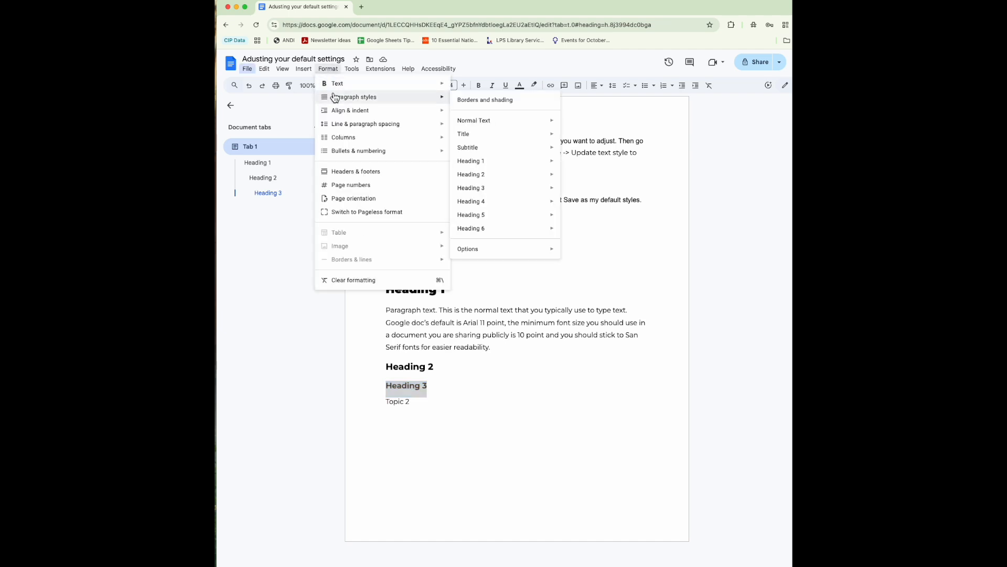
mouse_move(412, 101)
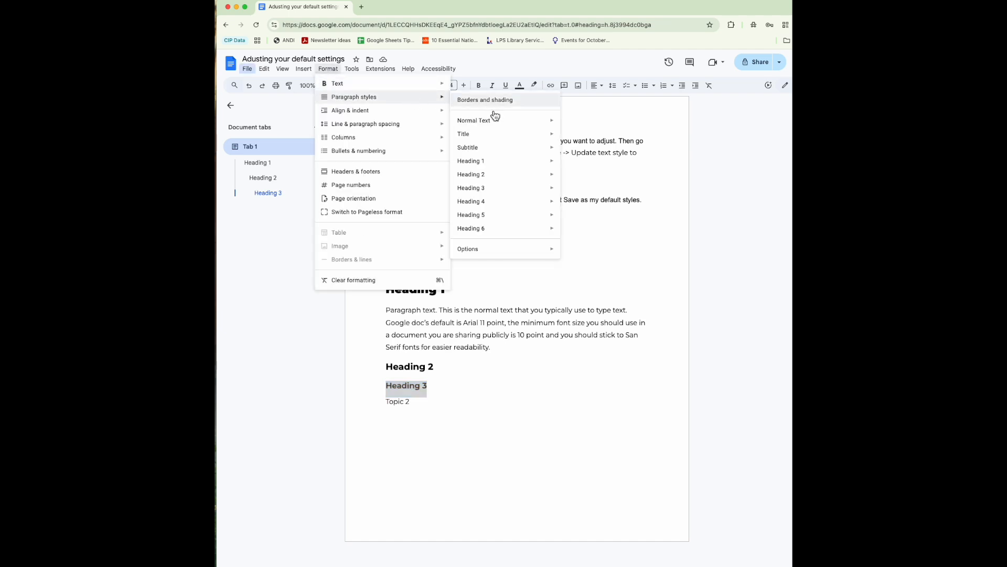
mouse_move(474, 193)
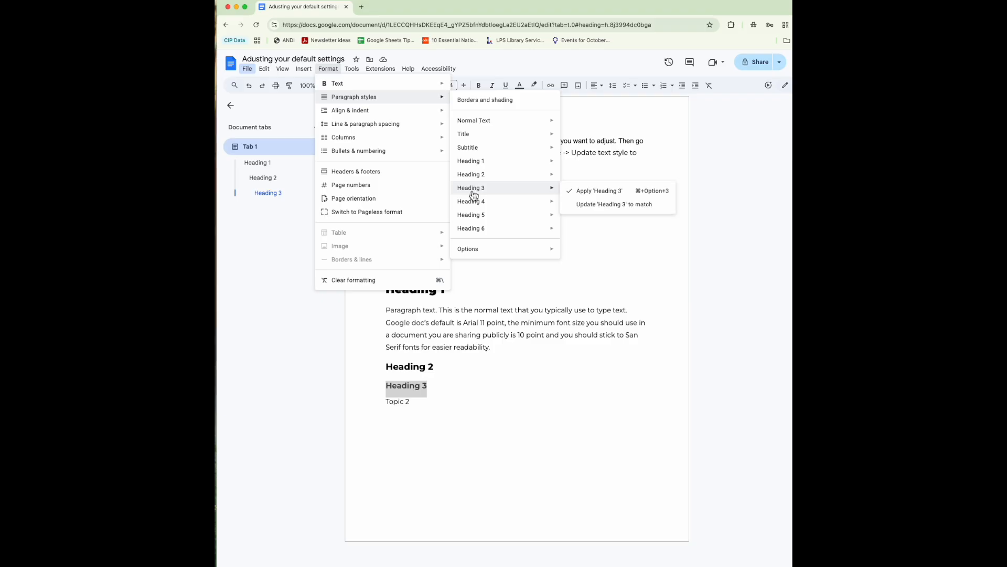
left_click(595, 209)
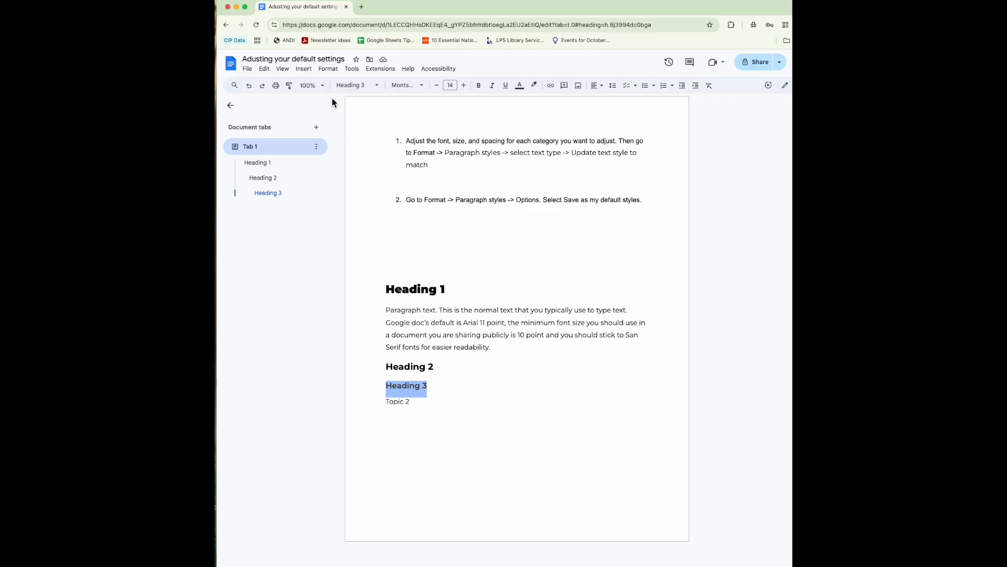
Select the sample text from "Heading 1" through "Heading 3" and save the document's paragraph styles as the default styles
left_click(381, 284)
left_click_drag(381, 284, 488, 385)
left_click(328, 68)
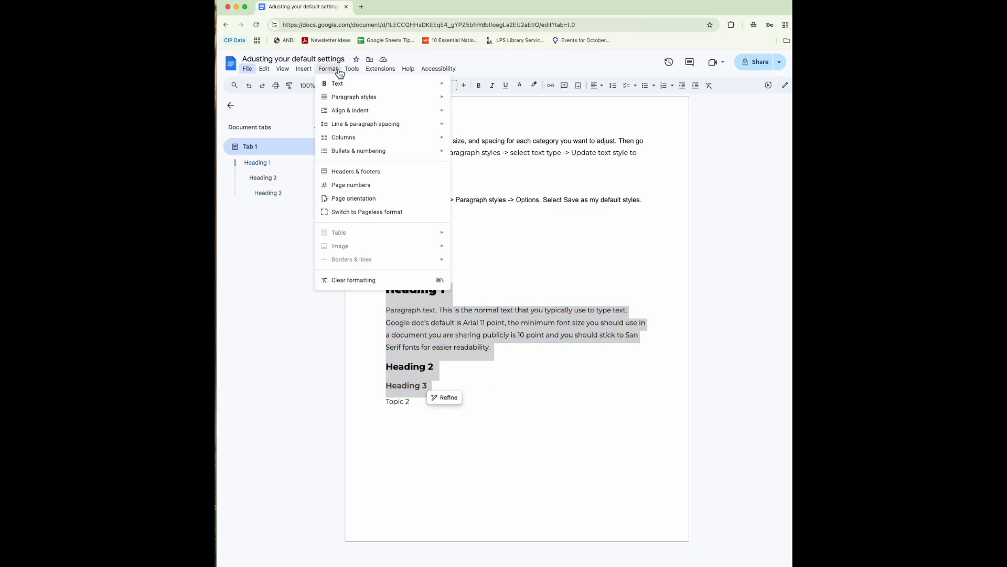
mouse_move(341, 99)
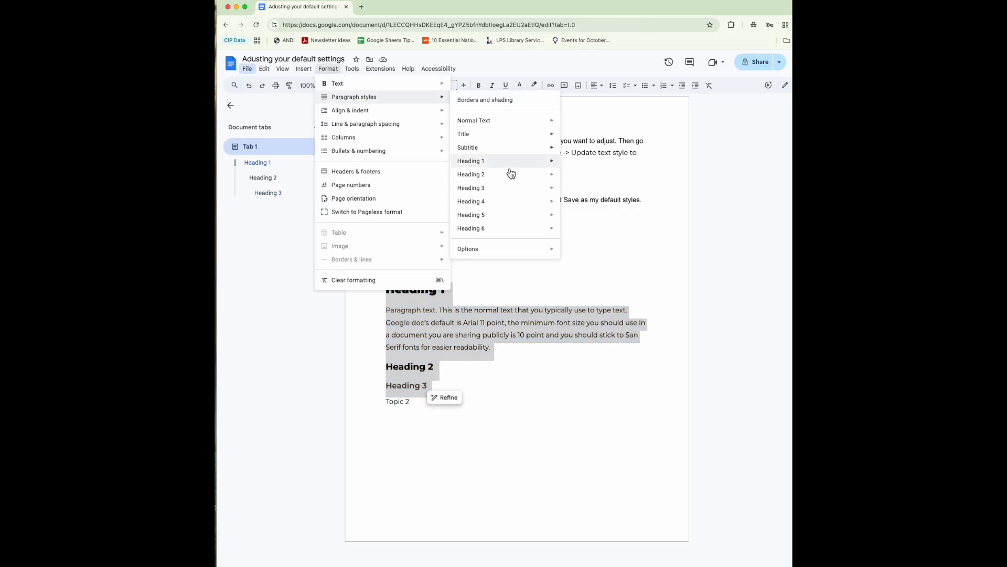
mouse_move(470, 254)
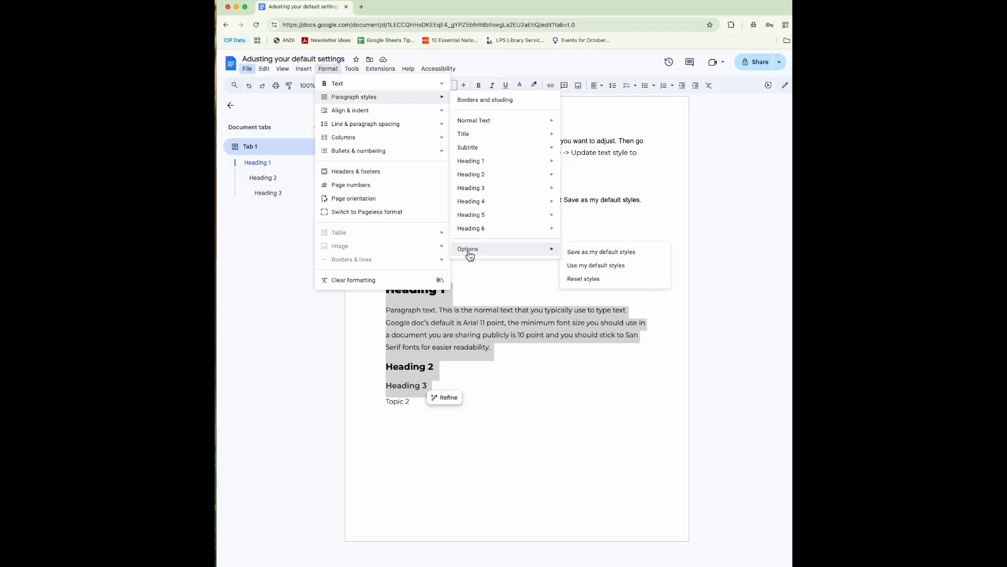
left_click(601, 253)
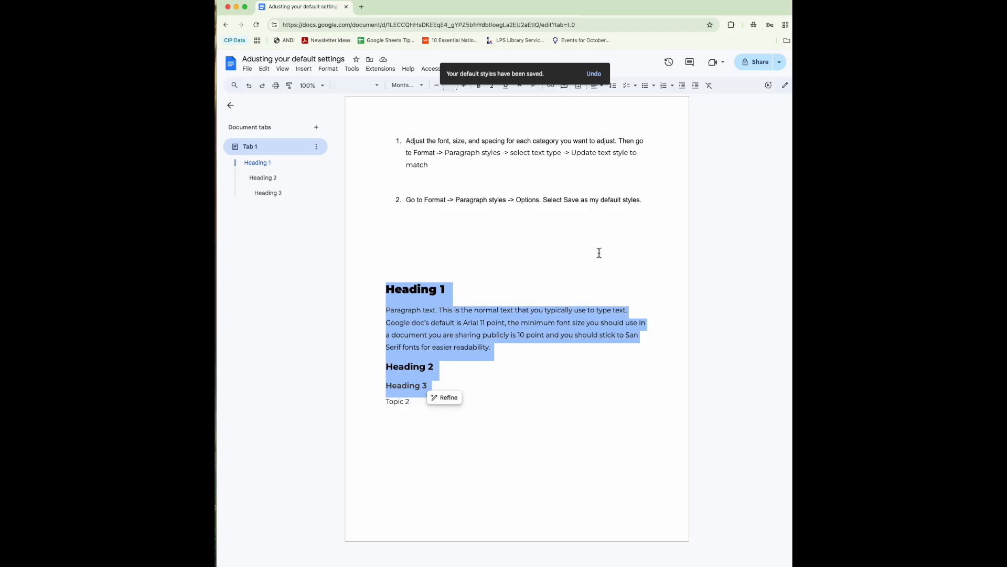
Insert a blank line above "Topic 2" and apply the Heading 2 style to the "Topic 2" line
double_click(415, 403)
left_click_drag(415, 403, 375, 412)
key("Return")
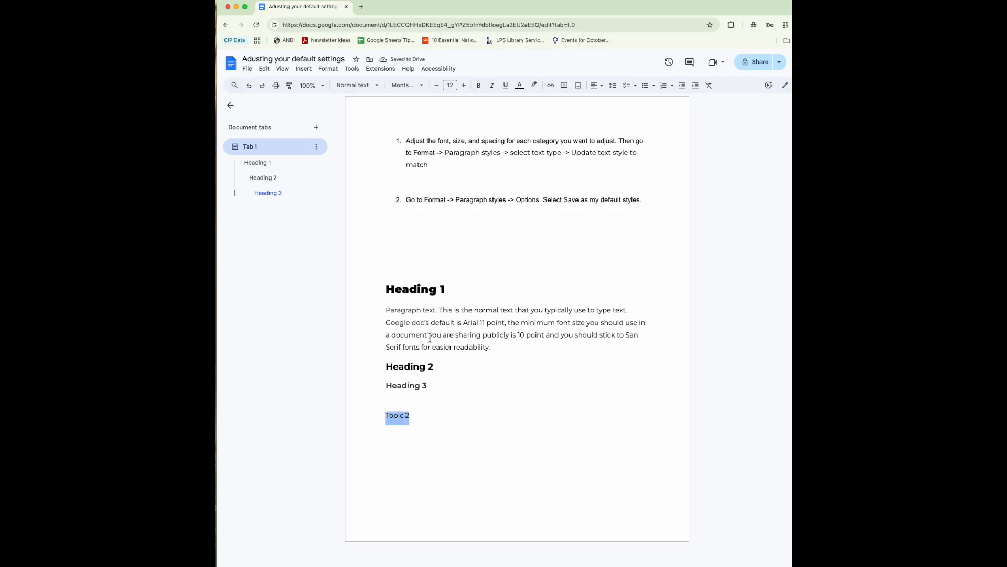
left_click(376, 87)
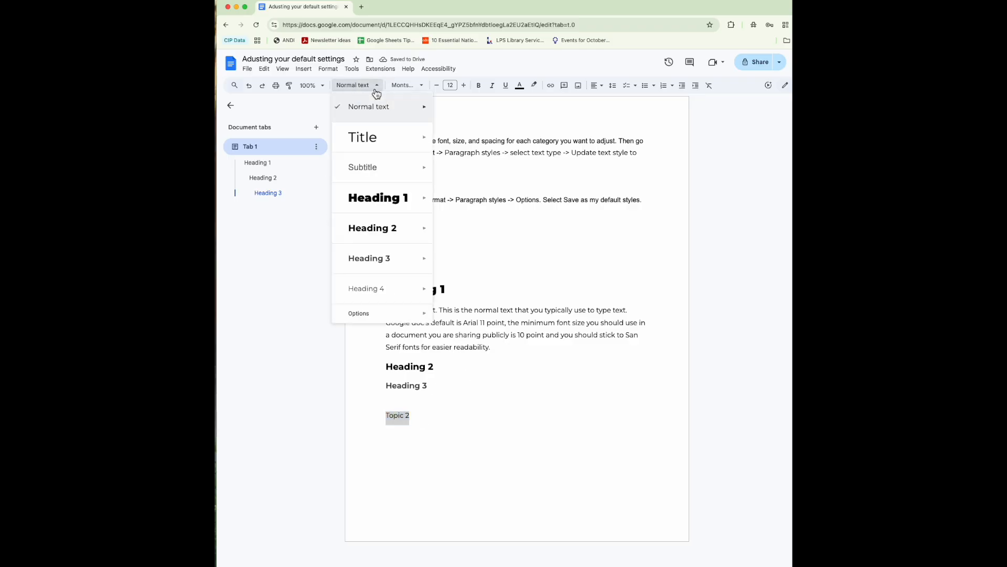
mouse_move(369, 228)
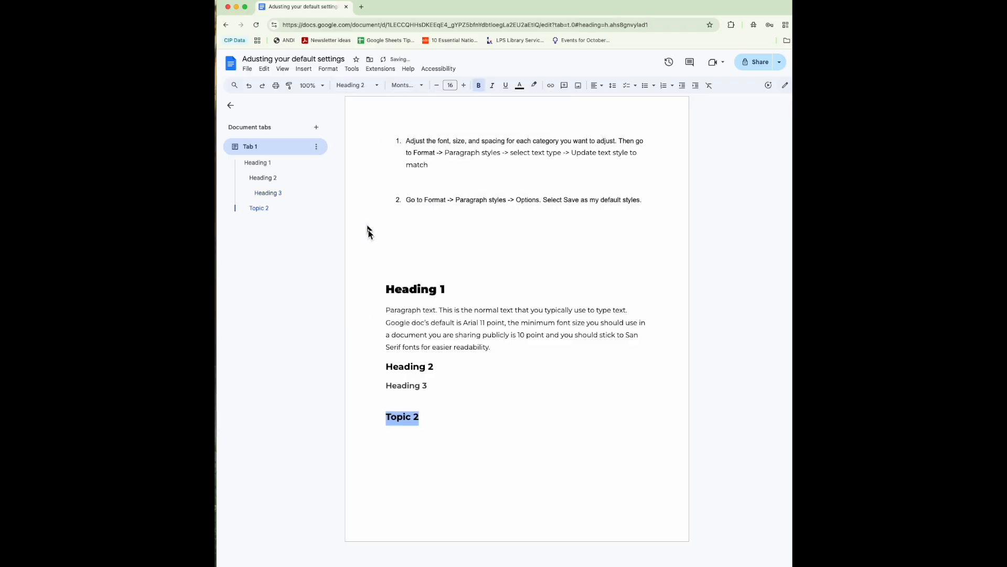
left_click(394, 366)
left_click(396, 418)
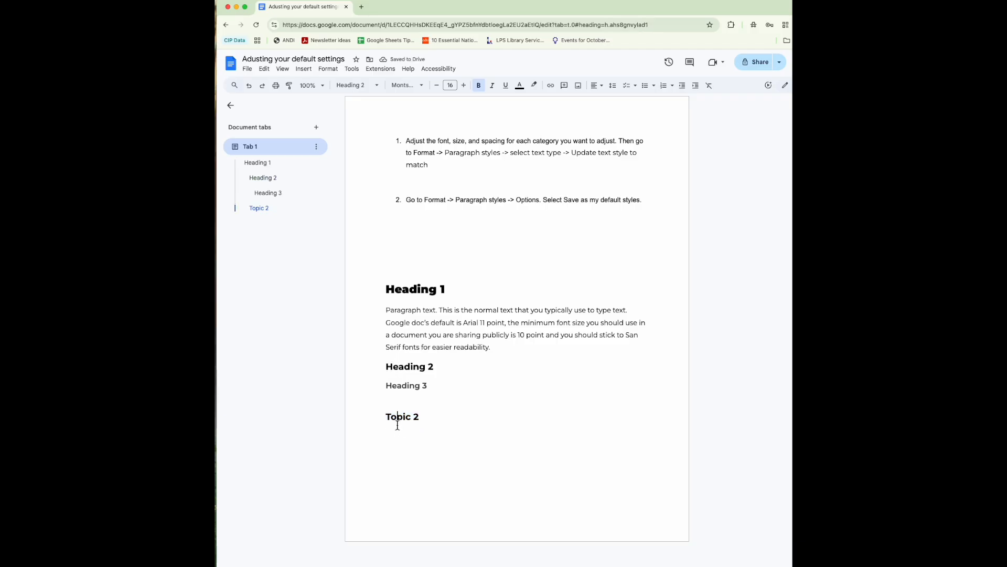
left_click(391, 367)
Create a new blank document and apply the Heading 1 style to its first line
left_click(247, 69)
mouse_move(305, 90)
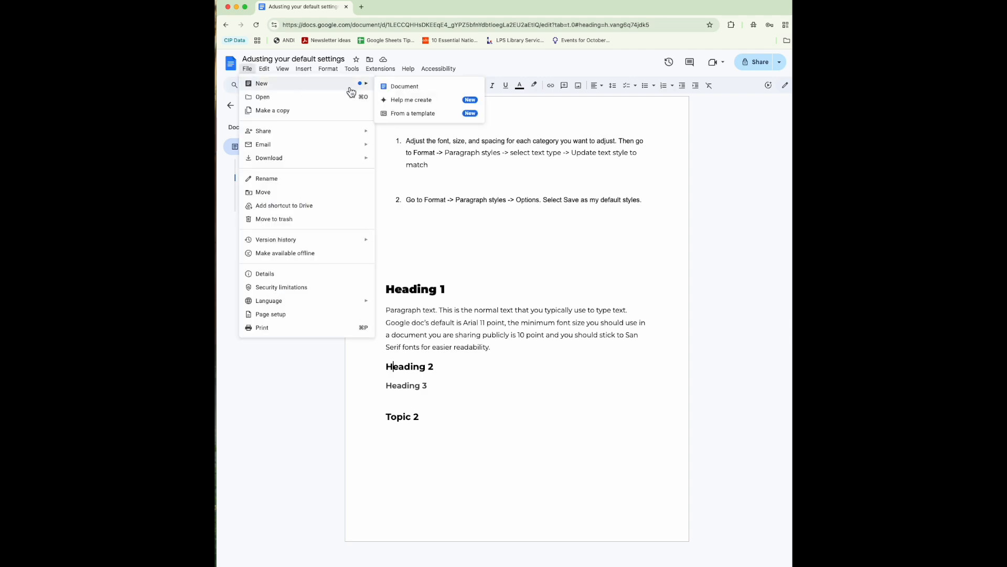
left_click(387, 86)
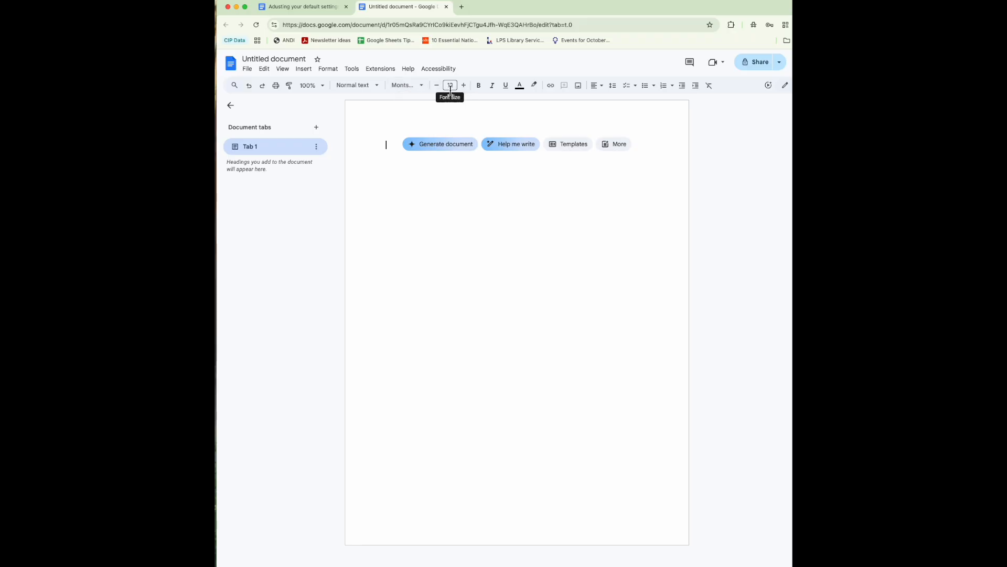
left_click(367, 87)
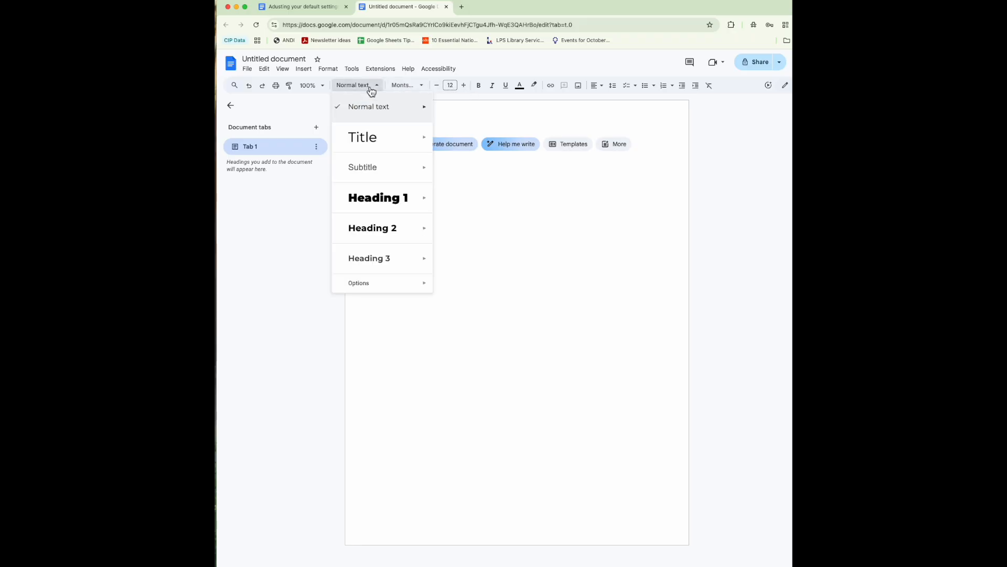
left_click(377, 202)
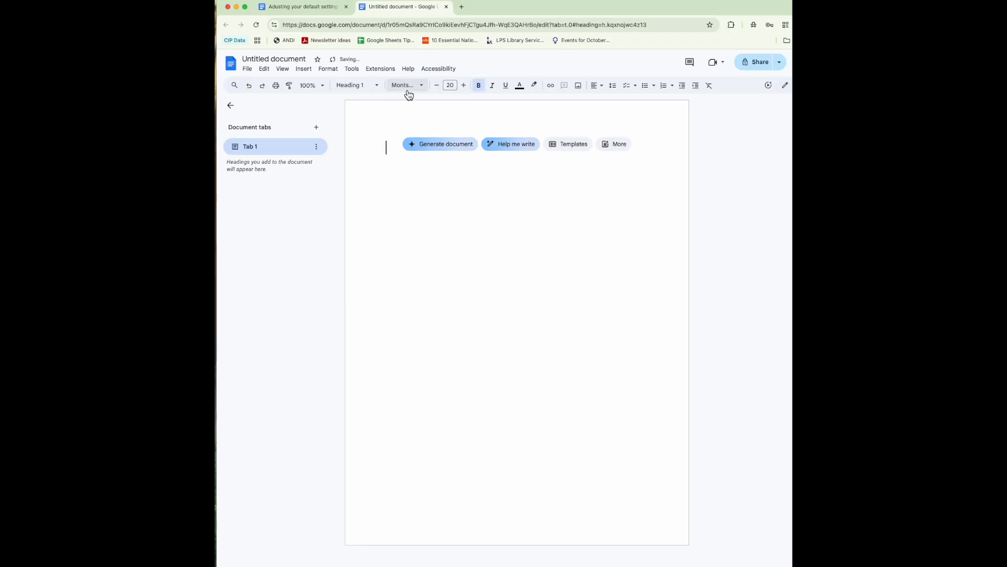